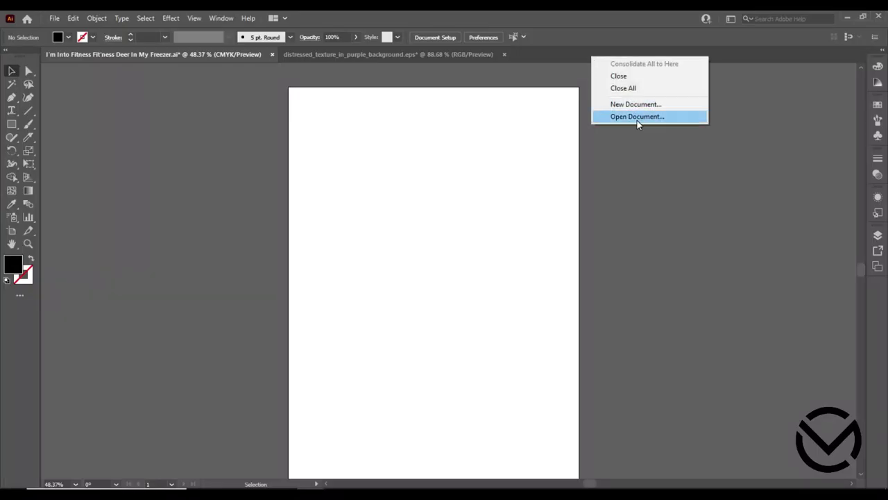
Open Capture.JPG from the Desktop as a new Illustrator document
left_click(637, 116)
left_click(46, 97)
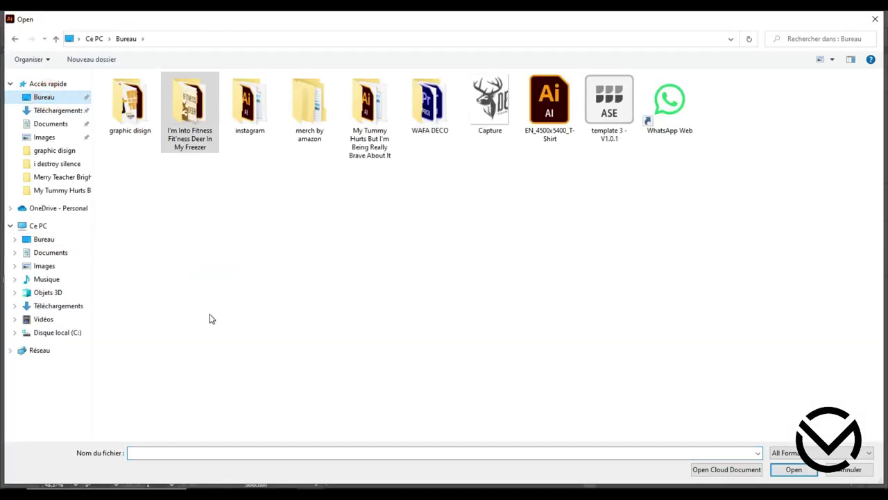
left_click(490, 101)
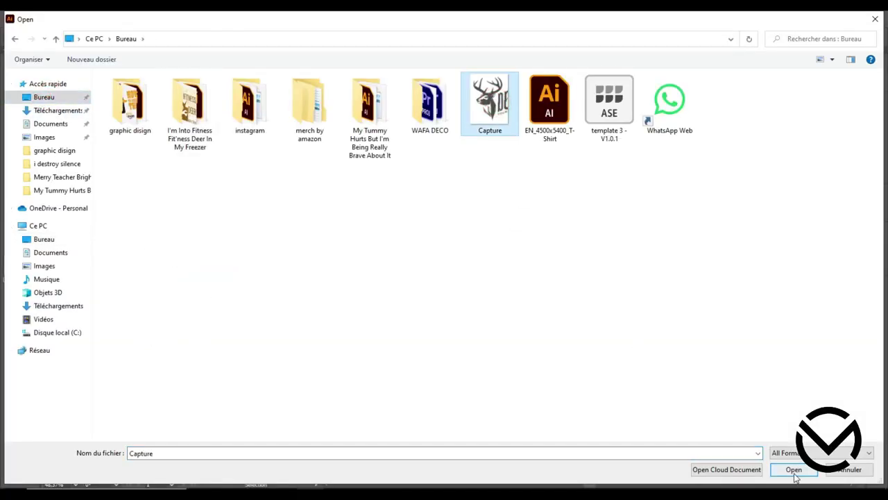
left_click(793, 469)
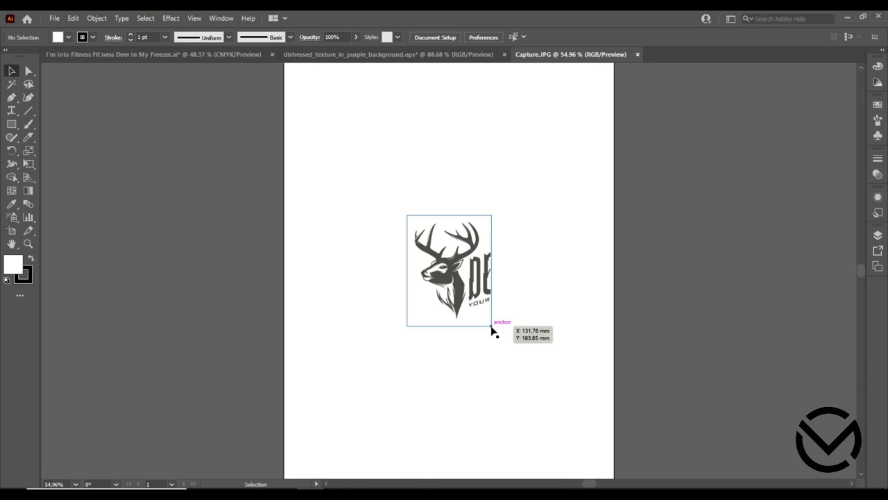
Scale the deer picture up about twofold and reposition it on the page
left_click(491, 325)
left_click_drag(492, 326, 579, 460)
left_click_drag(511, 356, 480, 290)
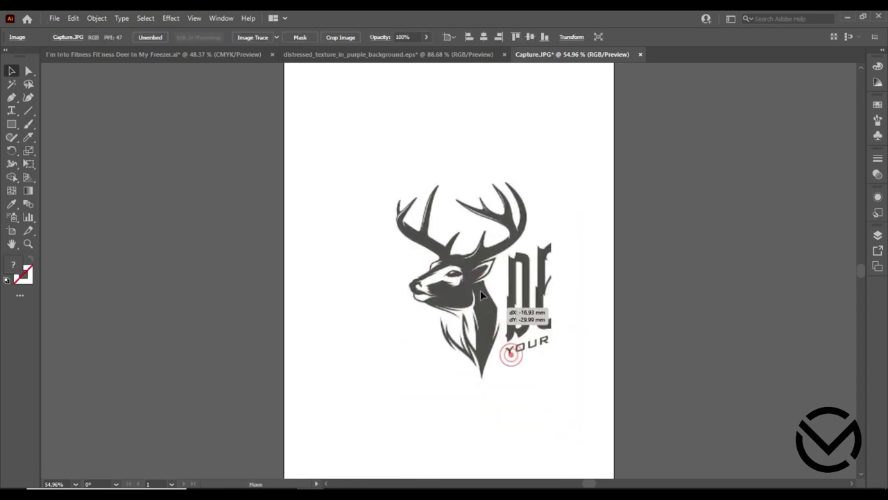
Image Trace the deer into black vector shapes and expand the trace into editable paths
left_click(277, 38)
left_click(260, 34)
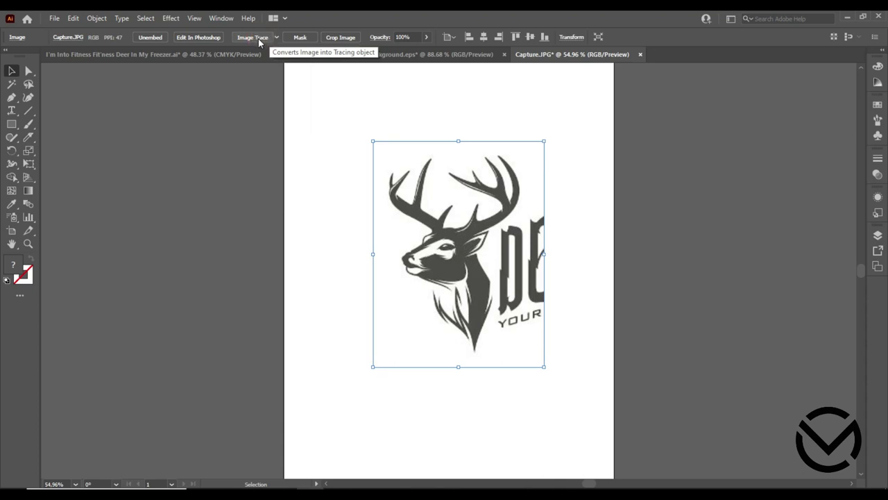
left_click(255, 36)
left_click(283, 37)
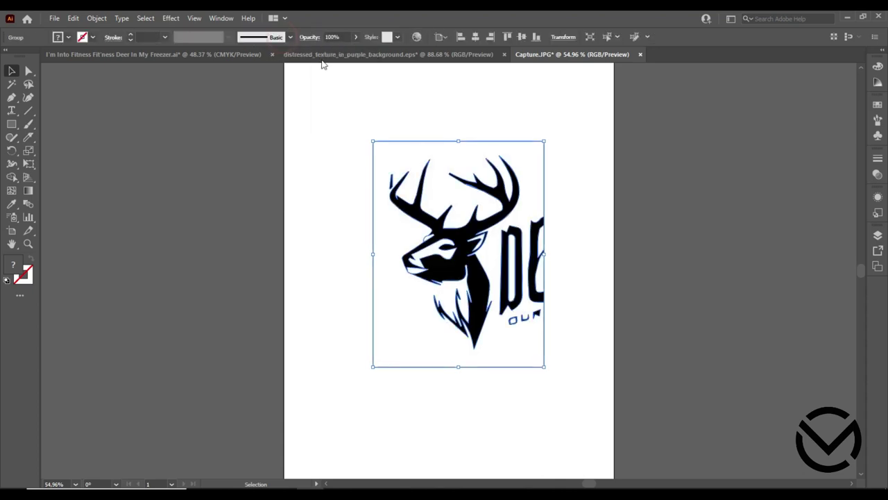
Delete the white background shape from inside the traced group
double_click(396, 248)
double_click(399, 243)
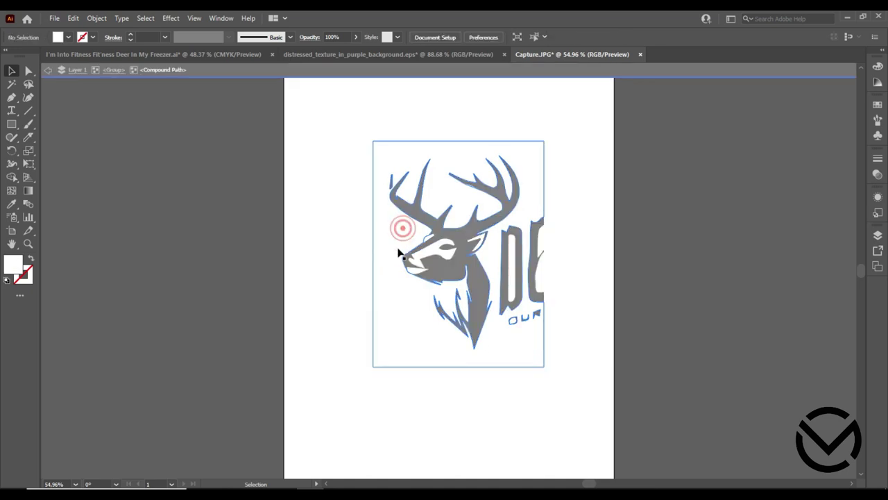
left_click_drag(399, 249, 109, 256)
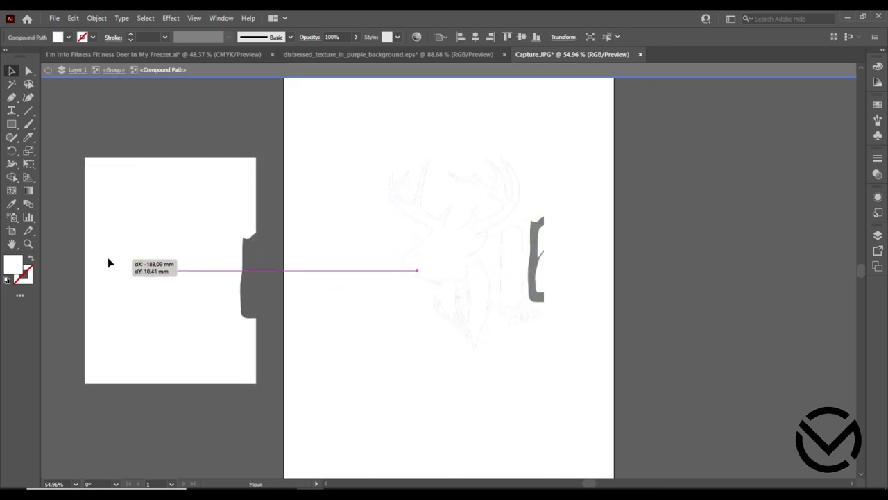
key("Delete")
key("Escape")
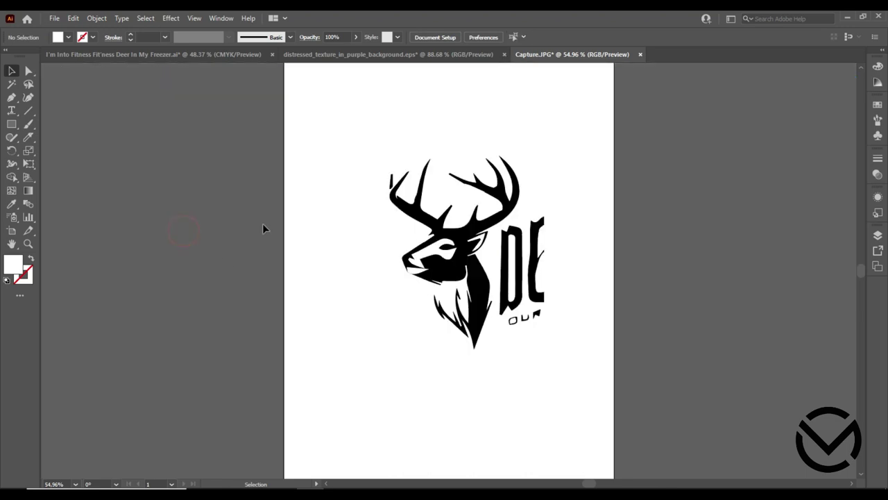
Delete the leftover DC letter pieces, including the bracket-shaped piece
left_click(520, 281)
double_click(521, 281)
left_click(520, 281)
key("Delete")
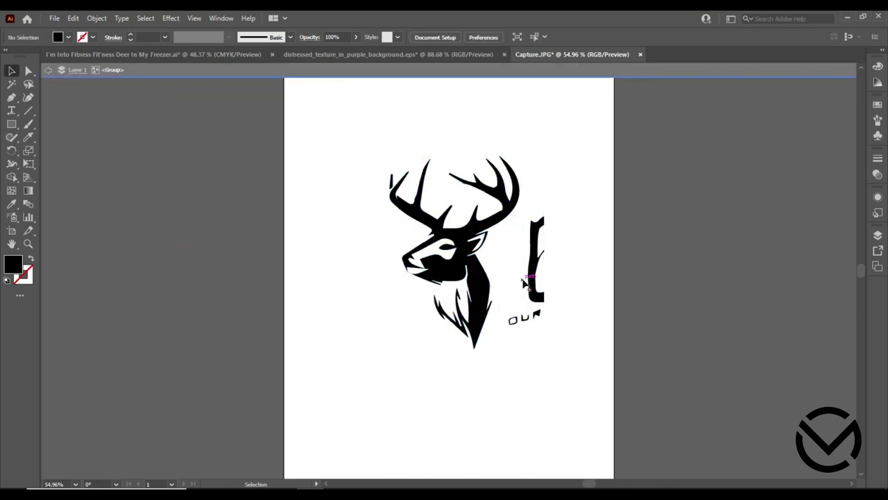
key("Delete")
left_click(535, 272)
key("Delete")
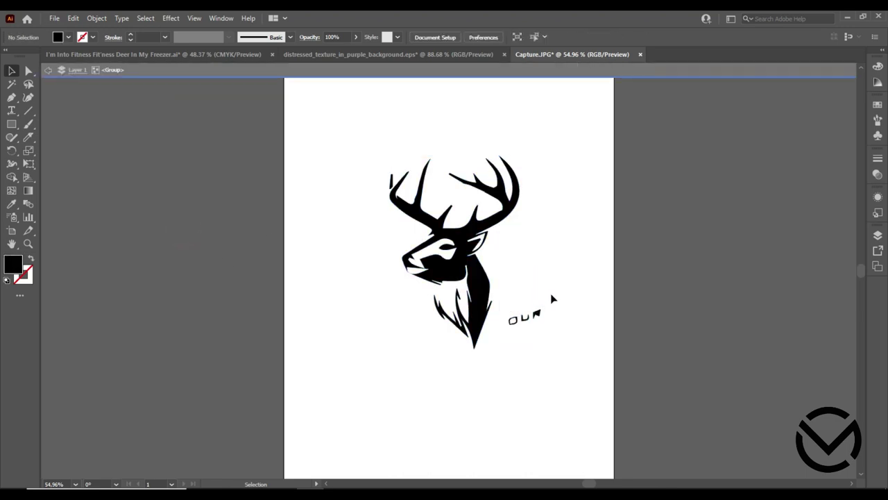
key("ctrl+z")
key("ctrl+z")
key("Delete")
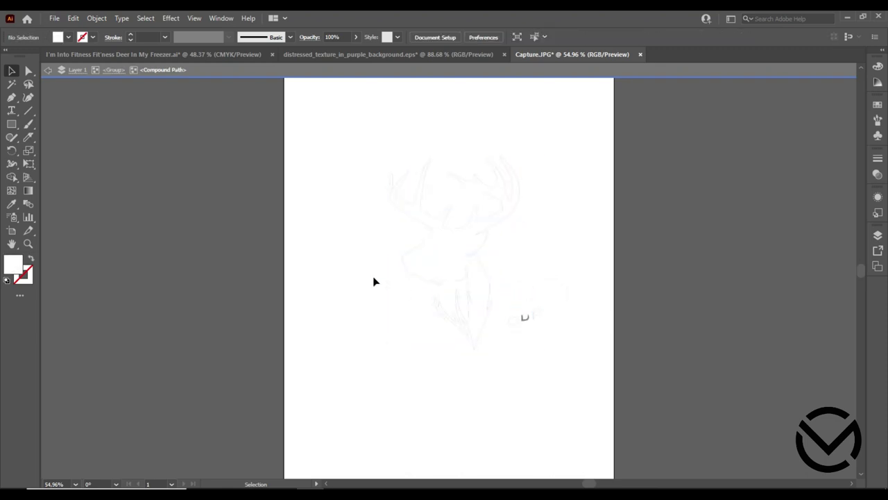
Inspect the deer group for remaining letter fragments and the white mouth detail
double_click(234, 204)
double_click(540, 314)
left_click(525, 317)
left_click(520, 321)
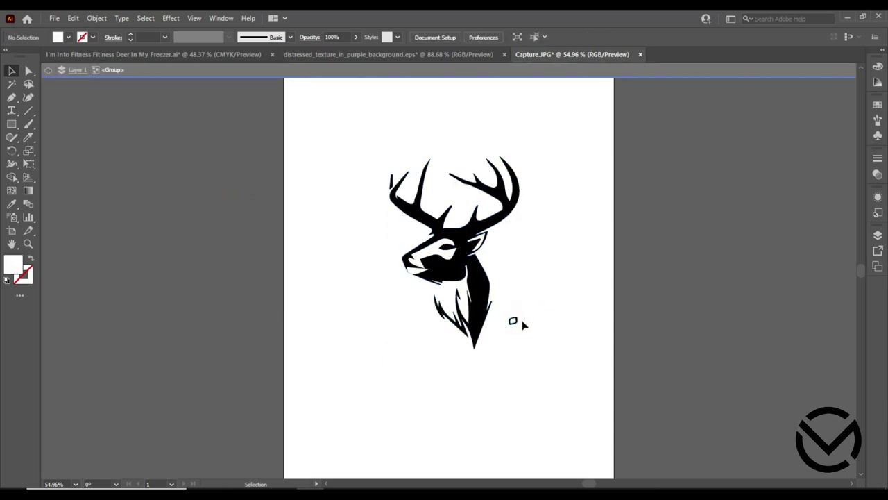
left_click(517, 326)
double_click(518, 322)
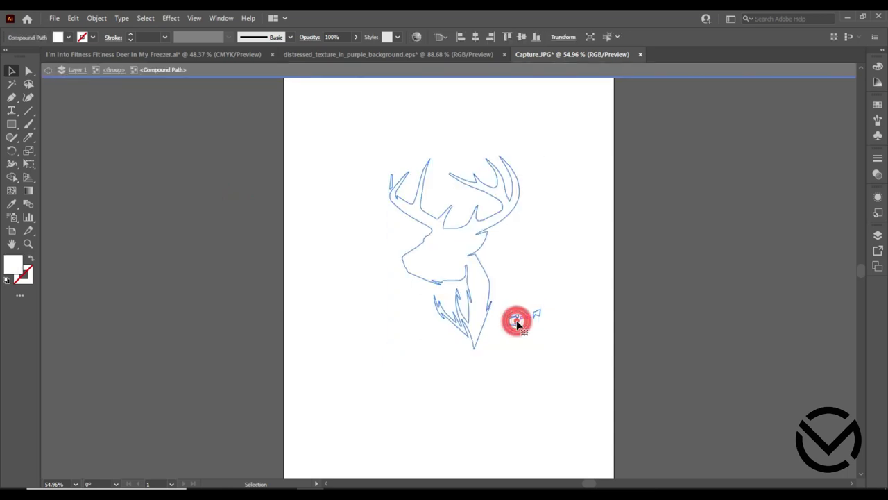
left_click(539, 316)
double_click(580, 299)
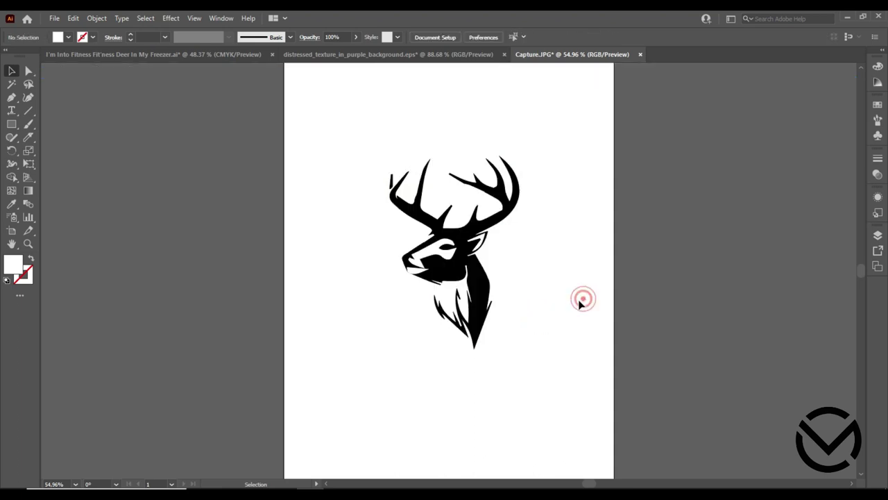
left_click(466, 296)
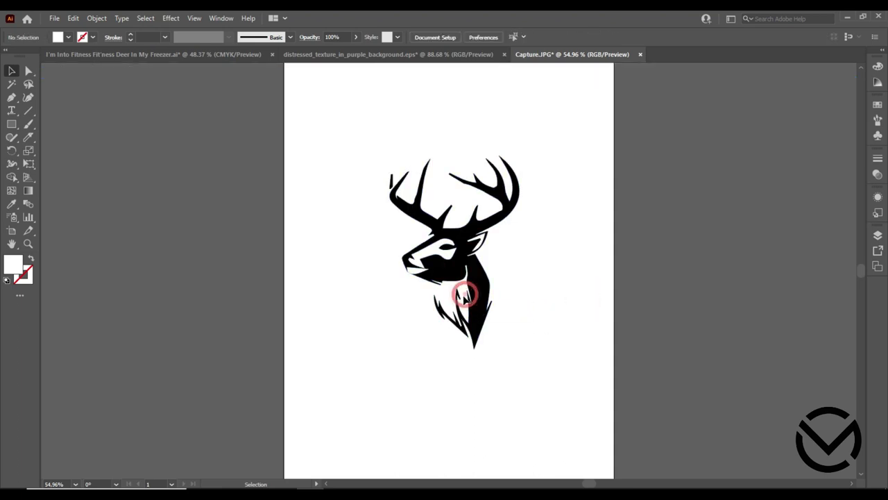
double_click(427, 250)
left_click(424, 271)
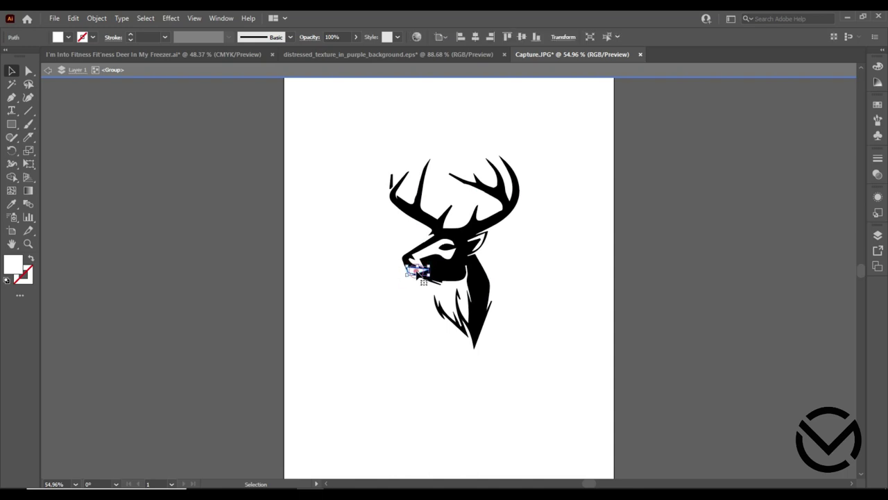
Move the deer shape off the artboard to the left
left_click(486, 247)
left_click_drag(486, 246, 208, 265)
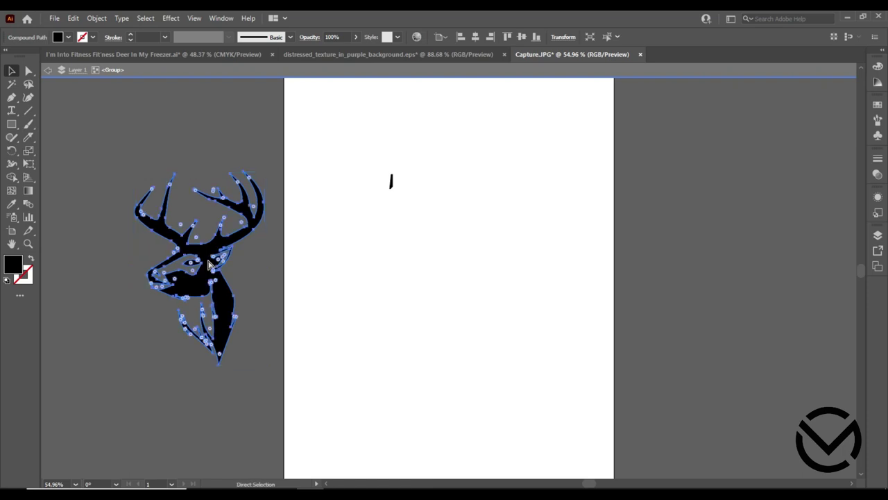
key("ctrl+z")
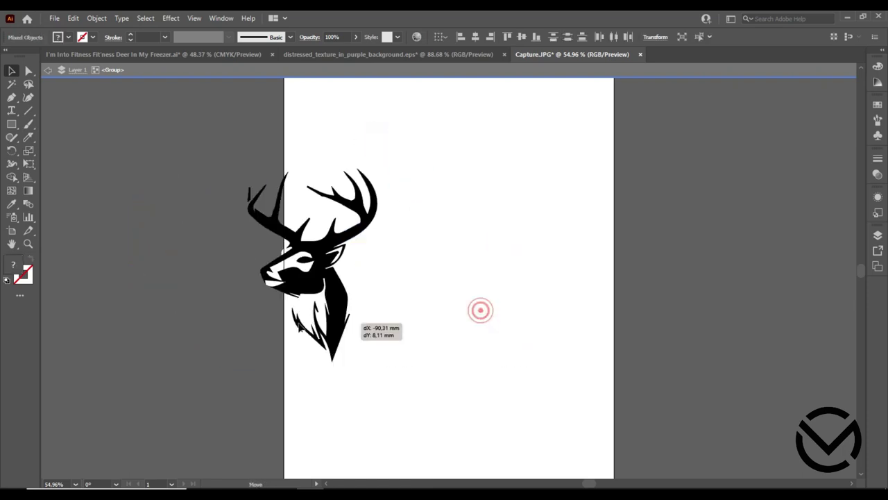
left_click_drag(478, 309, 184, 312)
left_click(246, 382)
Delete the white vertical bar and white sliver beside the deer
left_click(221, 267)
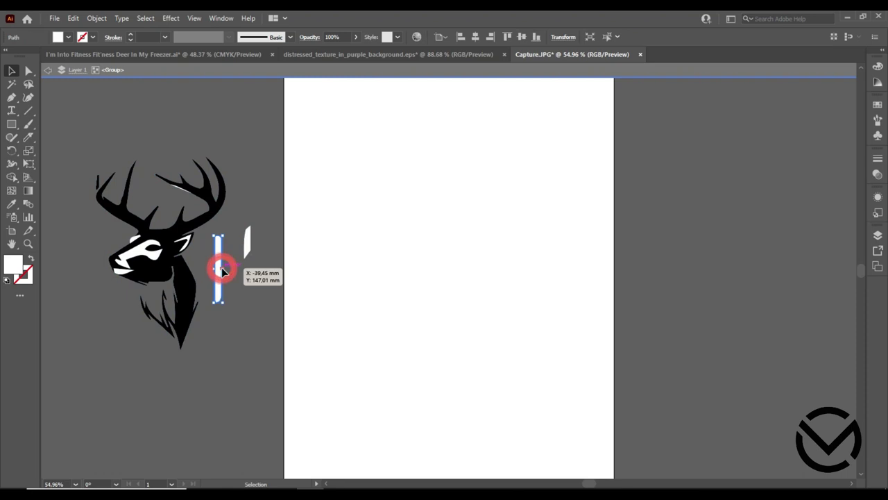
key("Delete")
left_click(247, 242)
key("Delete")
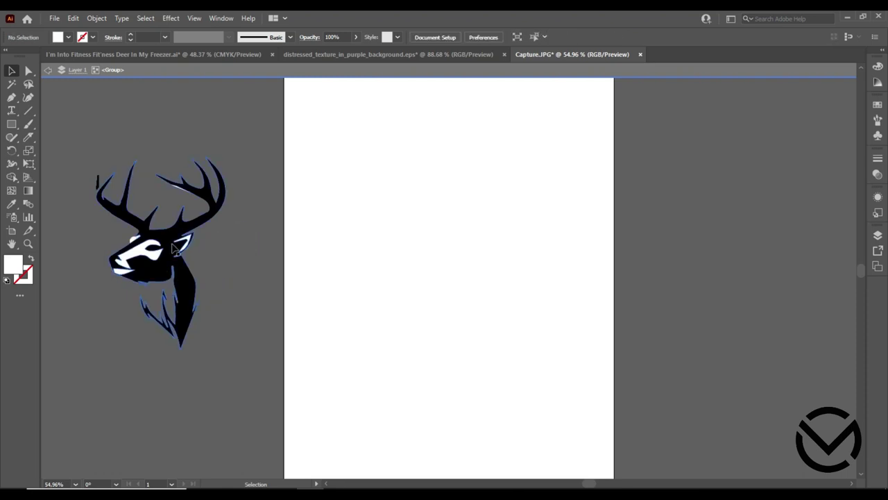
Isolate and delete the white inner shape within the deer head
left_click(190, 243)
double_click(193, 251)
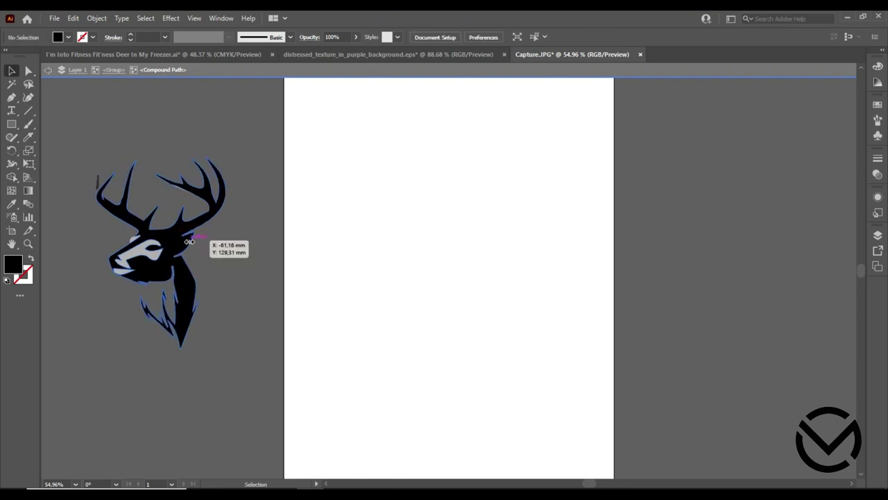
double_click(218, 260)
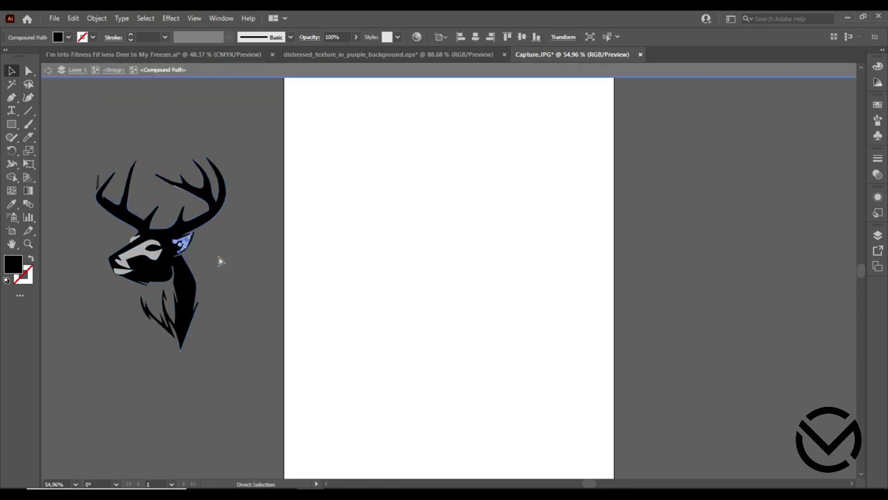
double_click(139, 251)
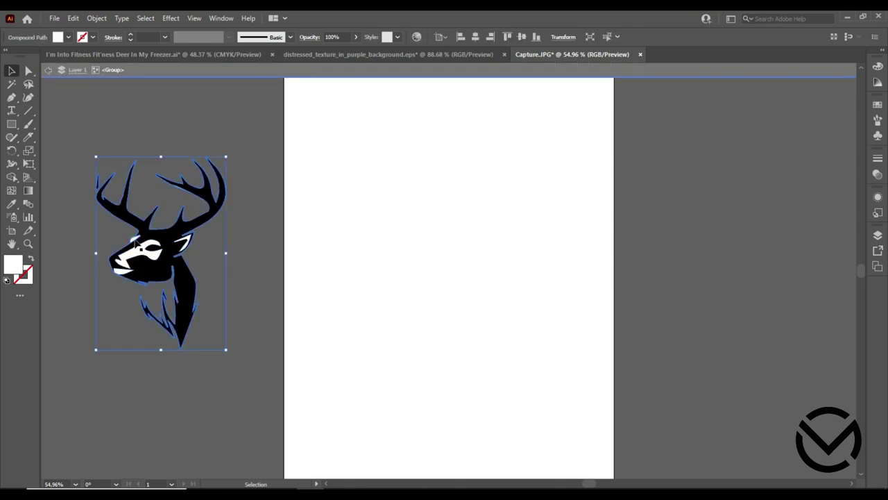
double_click(136, 240)
left_click(136, 239)
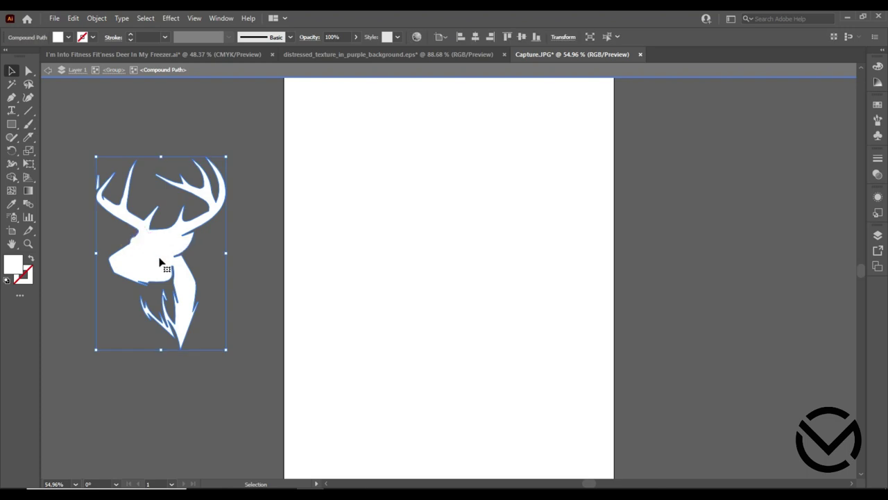
key("Delete")
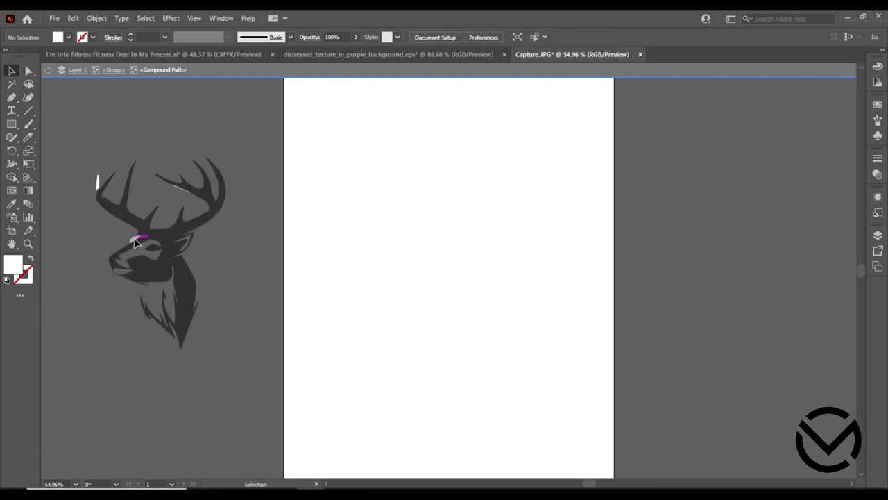
Check the eye area, exit isolation, and select all the artwork
double_click(136, 240)
left_click(136, 240)
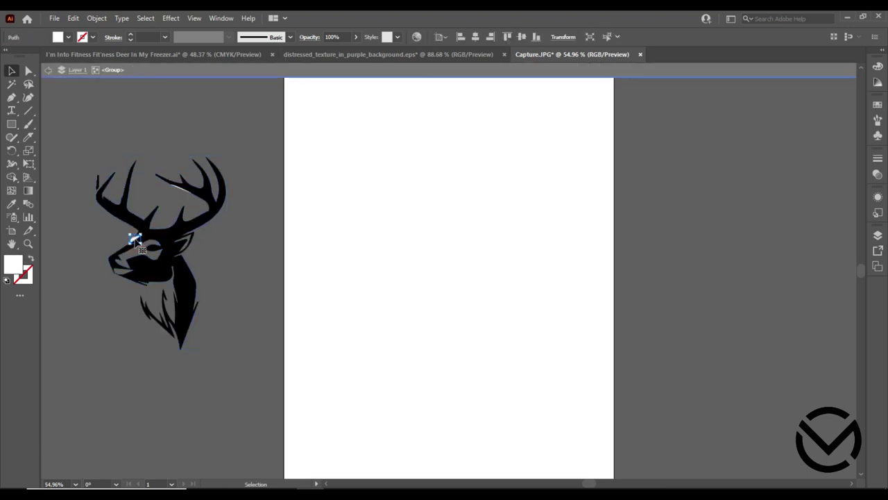
left_click(179, 188)
double_click(231, 255)
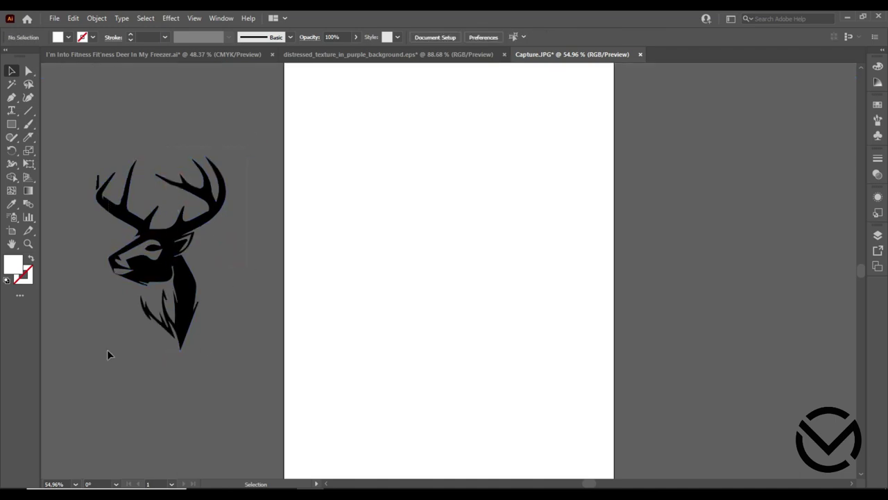
key("ctrl+a")
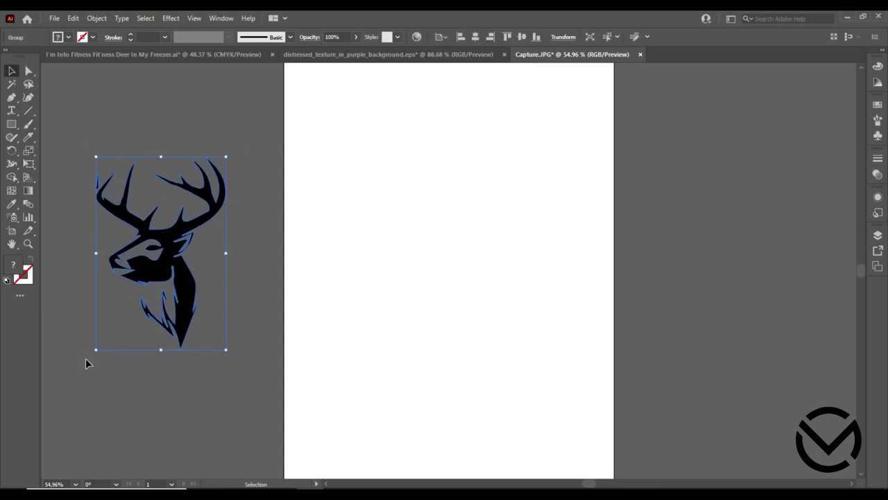
Place the deer head centred on the artboard, scaled up and nudged into the upper middle
mouse_move(180, 275)
left_mouse_down()
mouse_move(304, 316)
mouse_move(385, 228)
left_mouse_up()
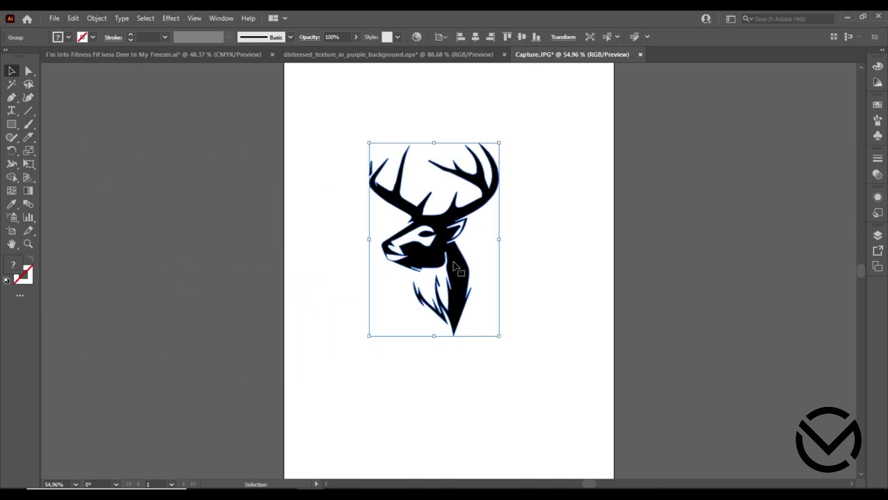
left_click(583, 292)
left_click(472, 274)
left_click_drag(500, 335, 538, 395)
left_click_drag(488, 317, 485, 303)
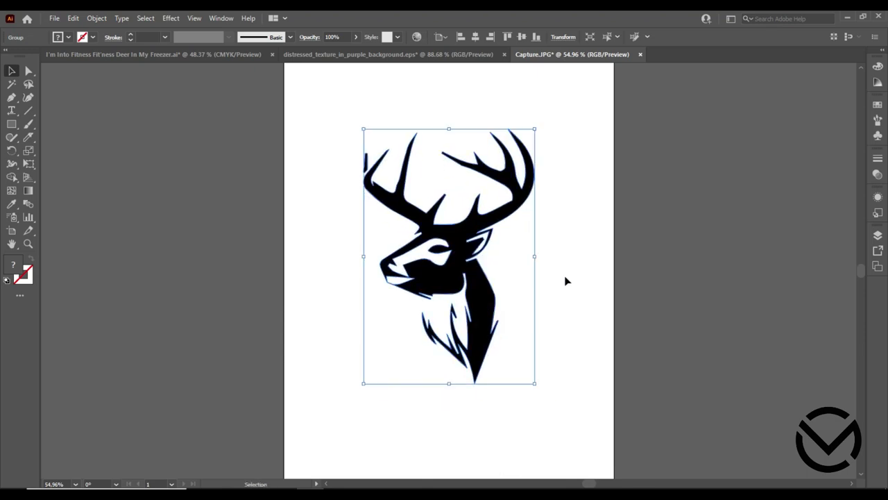
left_click(565, 277)
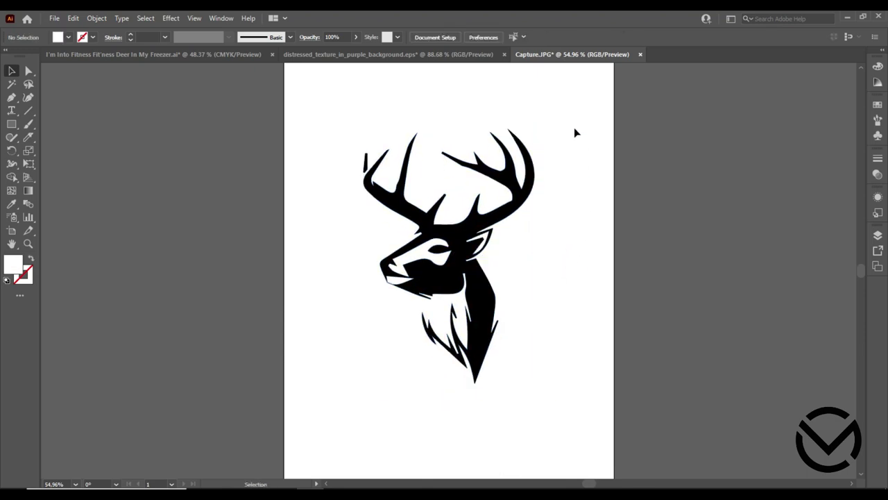
left_click(29, 137)
left_click_drag(437, 112, 430, 160)
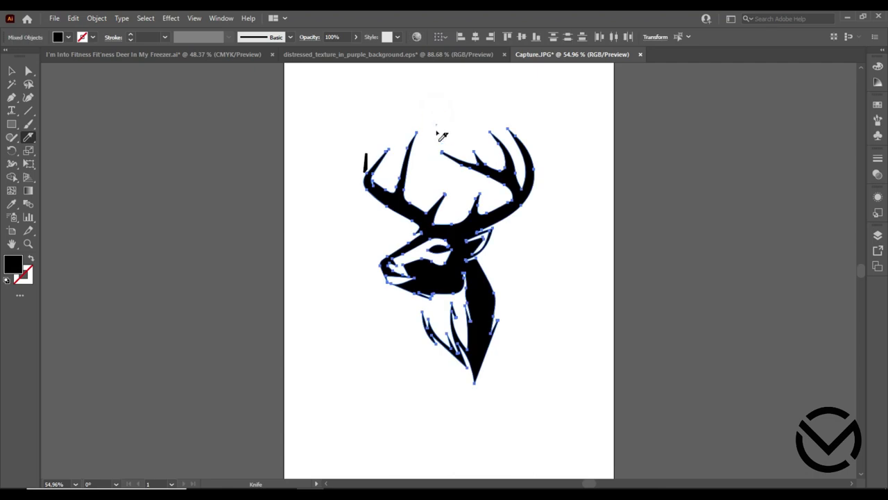
left_click_drag(437, 351, 437, 394)
left_click(12, 71)
left_click(573, 193)
left_click(510, 204)
double_click(501, 210)
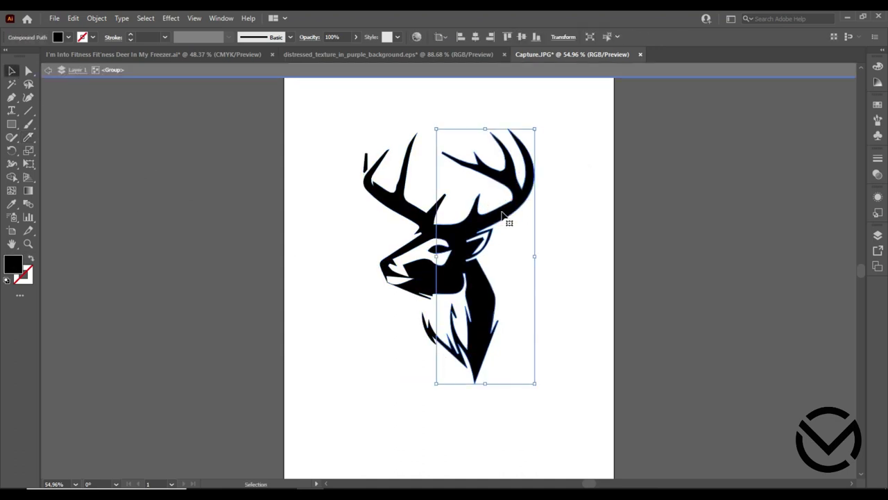
key("Delete")
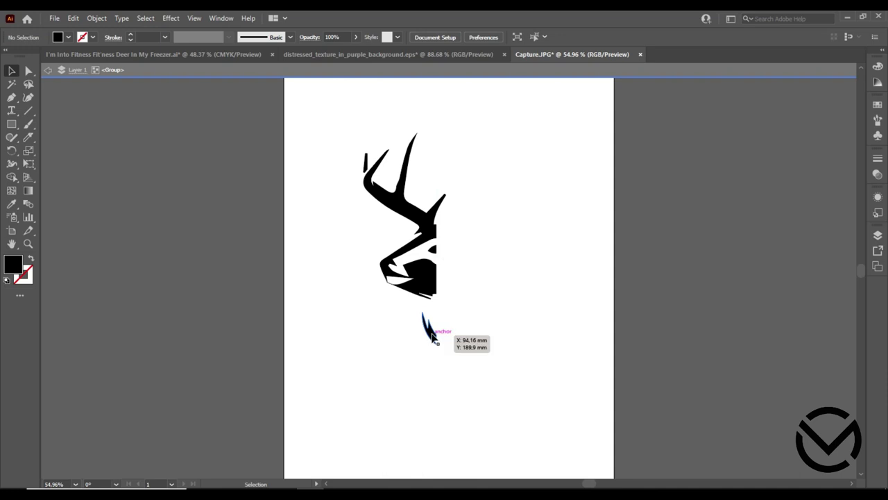
key("ctrl+z")
key("v")
key("Escape")
left_click(422, 340)
key("ctrl+shift+a")
left_click(26, 140)
Knife-cut the deer vertically just right of centre and delete the right half
left_click_drag(457, 116, 457, 151)
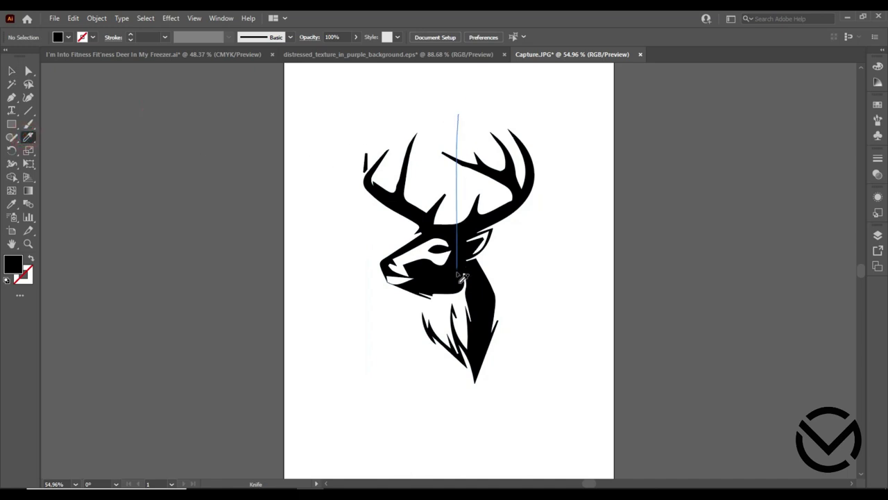
left_click_drag(457, 275, 462, 380)
left_click(11, 72)
left_click(576, 200)
double_click(497, 218)
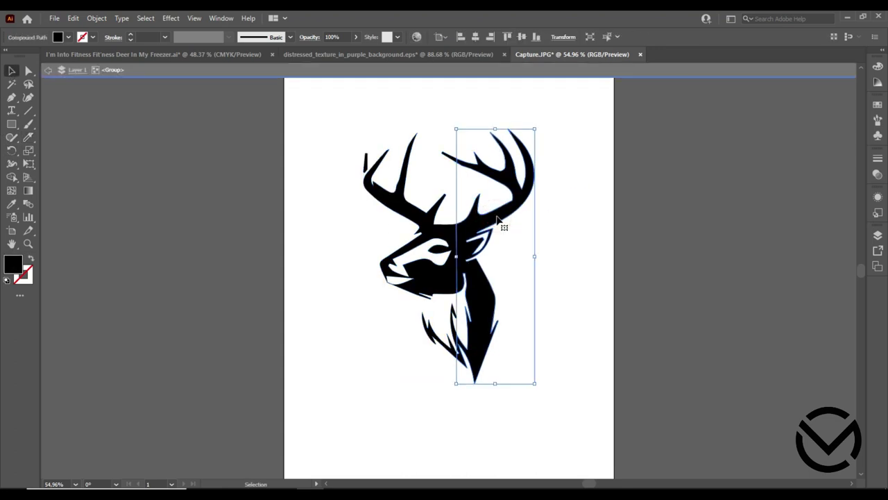
key("Delete")
left_click(457, 160)
key("Delete")
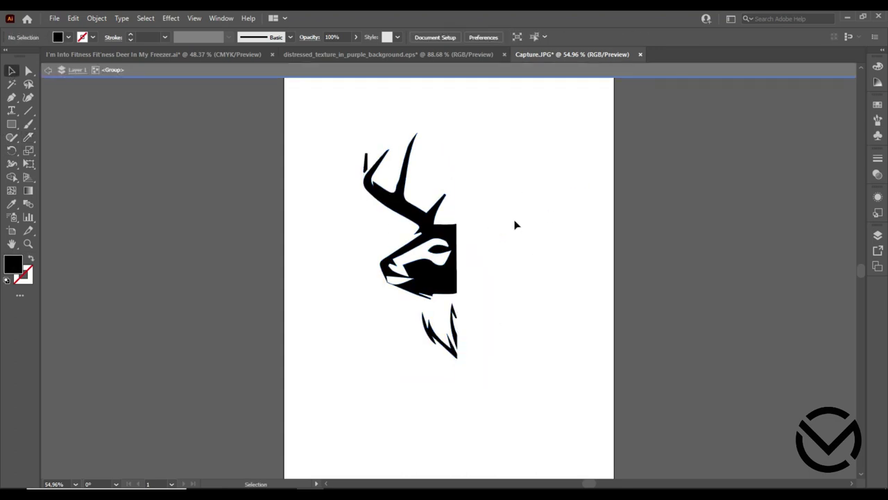
double_click(509, 148)
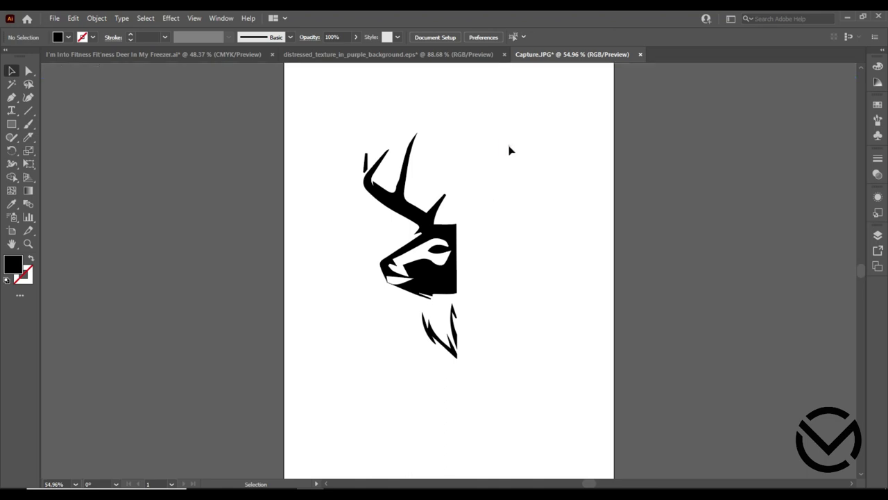
Tilt the small antler tip fragment slightly to tidy the half deer
double_click(369, 161)
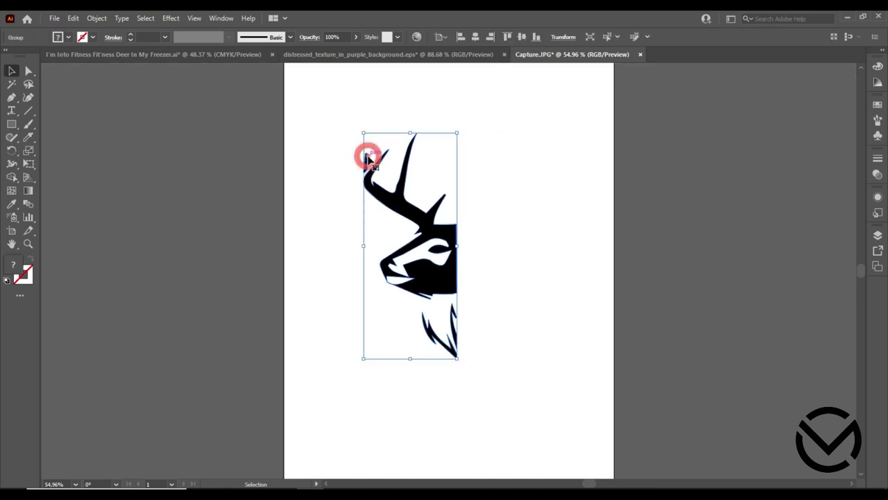
left_click_drag(372, 145, 369, 174)
left_click(365, 159)
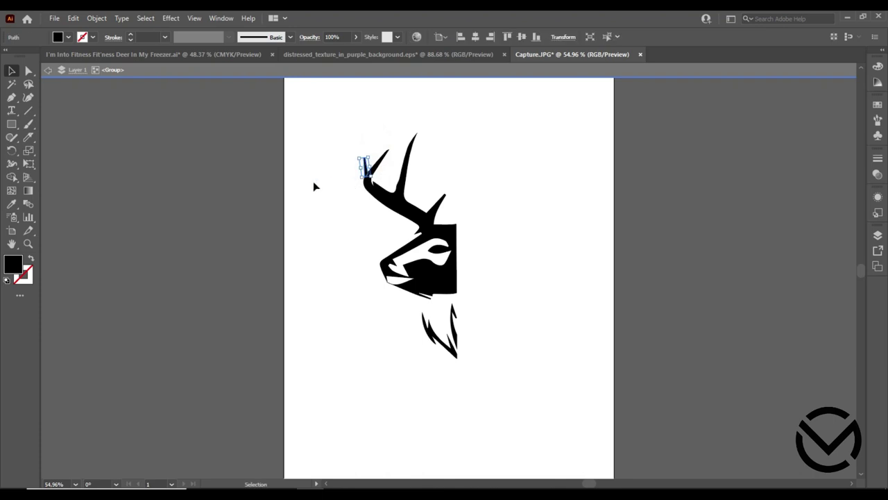
left_click(504, 107)
left_click_drag(515, 115, 303, 391)
left_click(424, 420)
Delete both beard pieces below the deer and enlarge the half head
left_click(455, 354)
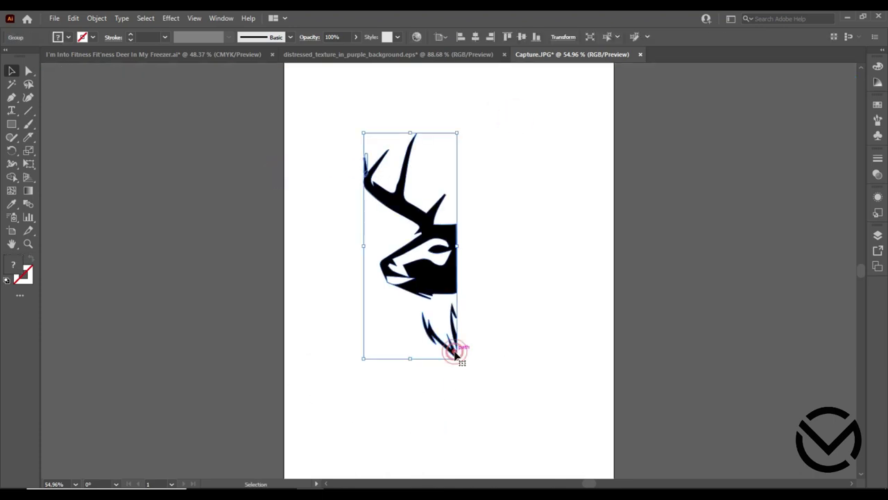
double_click(455, 353)
left_click(455, 351)
key("Delete")
left_click(456, 341)
key("Delete")
double_click(362, 331)
mouse_move(358, 104)
left_mouse_down()
mouse_move(463, 325)
mouse_move(478, 333)
mouse_move(423, 287)
left_mouse_up()
left_click(521, 324)
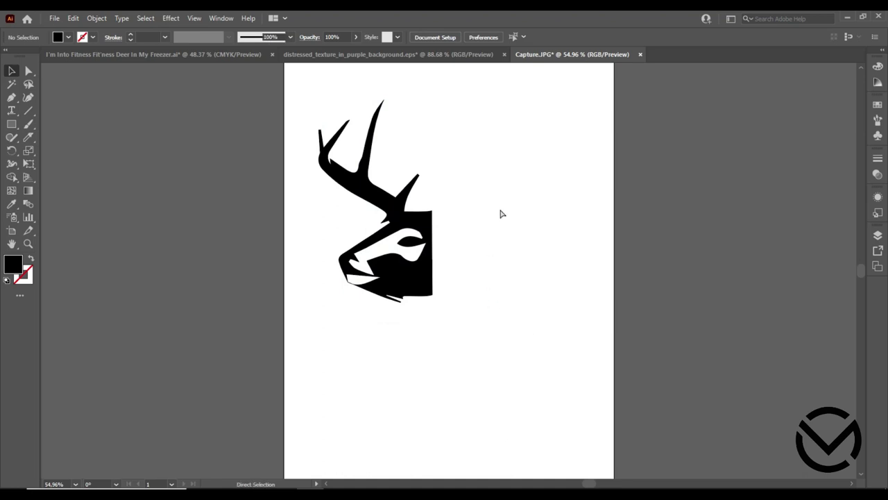
Paste "I'm Into Fitness Fit'ness Deer In My Freezer" beneath the deer for editing
key("ctrl+v")
mouse_move(479, 277)
left_mouse_down()
mouse_move(406, 359)
mouse_move(408, 326)
mouse_move(595, 347)
left_mouse_up()
scroll(597, 460, "down", 3)
left_click(522, 275)
double_click(317, 206)
key("ctrl+a")
left_click(308, 205)
double_click(310, 206)
left_click(312, 207)
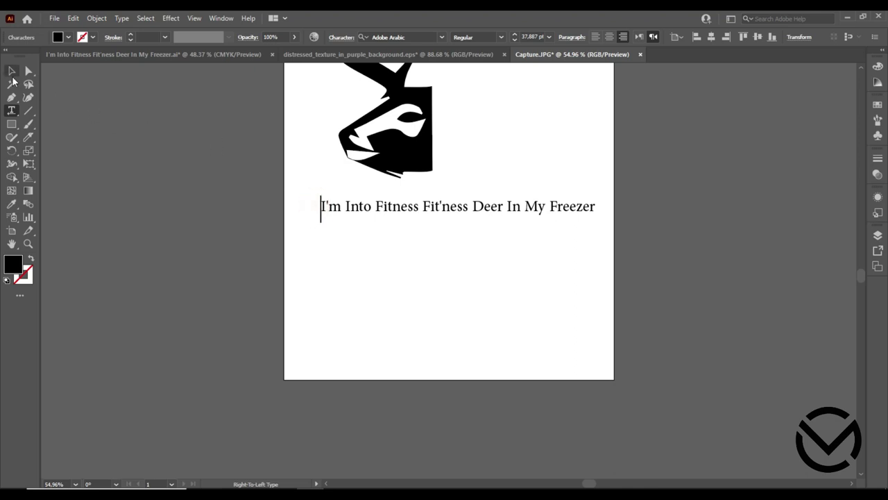
Make the phrase right-to-left, UPPERCASE, and set in the Oswald font
left_click(11, 71)
left_click(640, 40)
left_click_drag(656, 212, 371, 242)
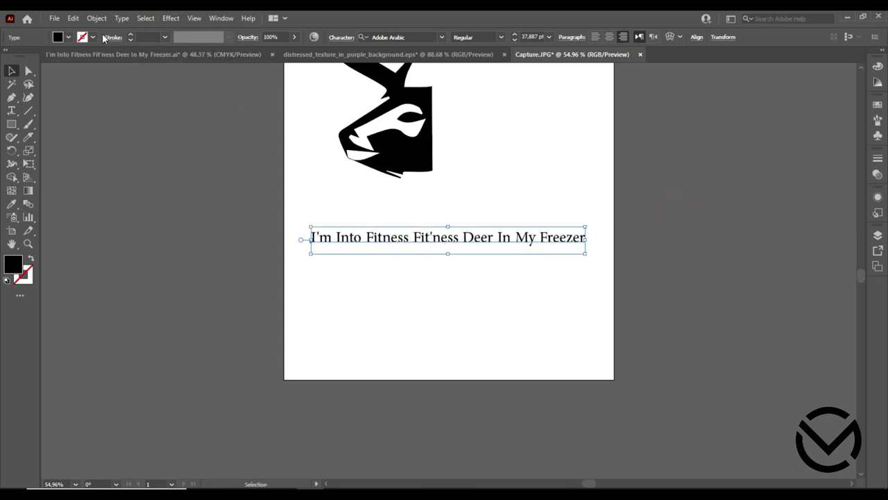
left_click(121, 18)
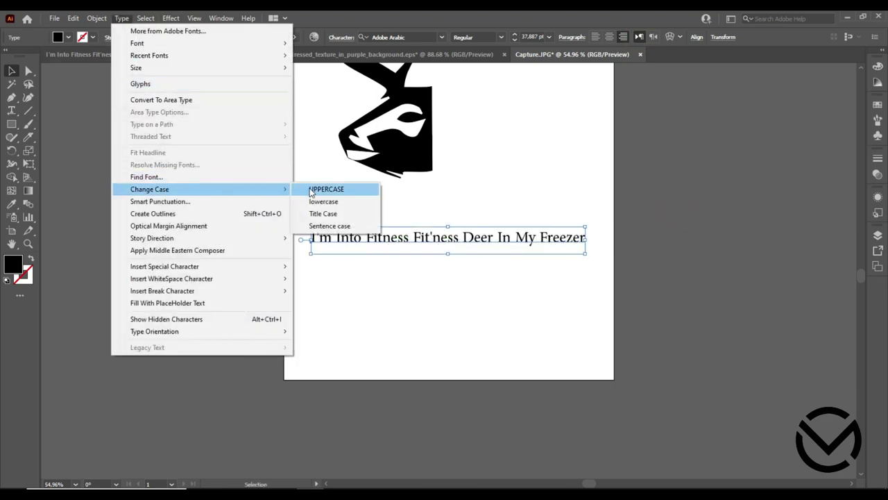
left_click(310, 190)
left_click(443, 37)
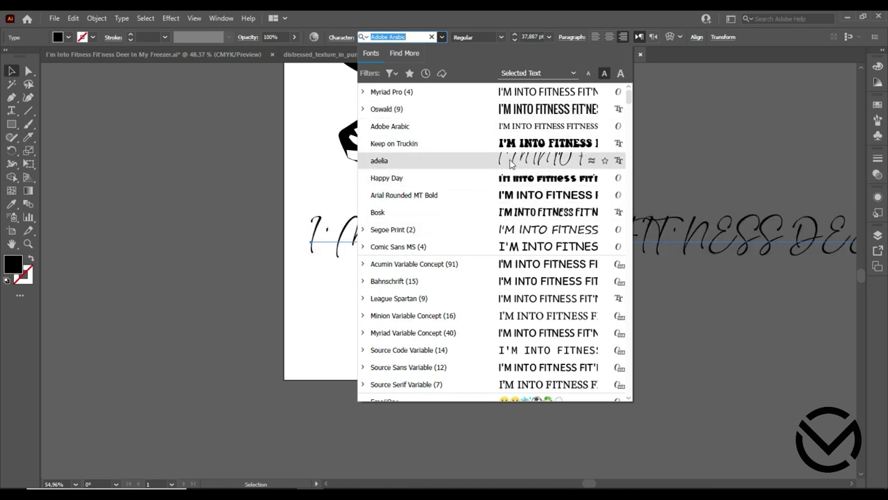
left_click(536, 111)
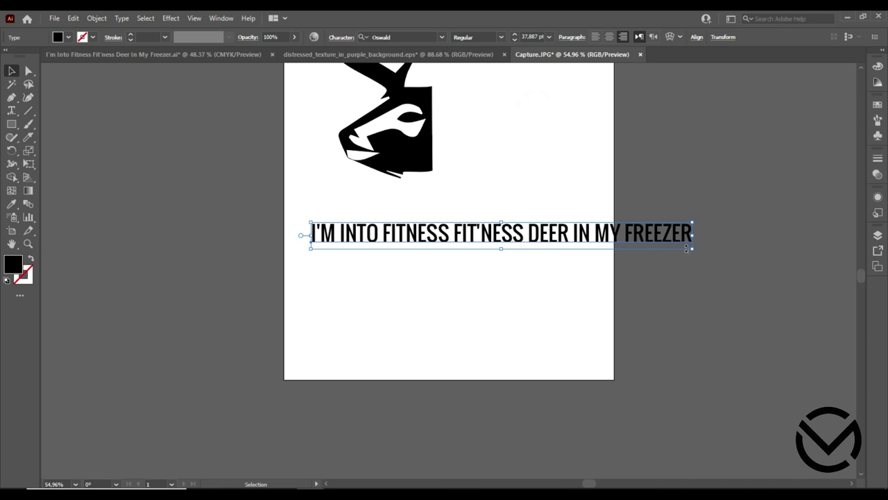
Enlarge the phrase and trim its top line to I'M INTO
left_click_drag(692, 250, 791, 253)
mouse_move(442, 235)
left_mouse_down()
mouse_move(418, 203)
mouse_move(415, 374)
left_mouse_up()
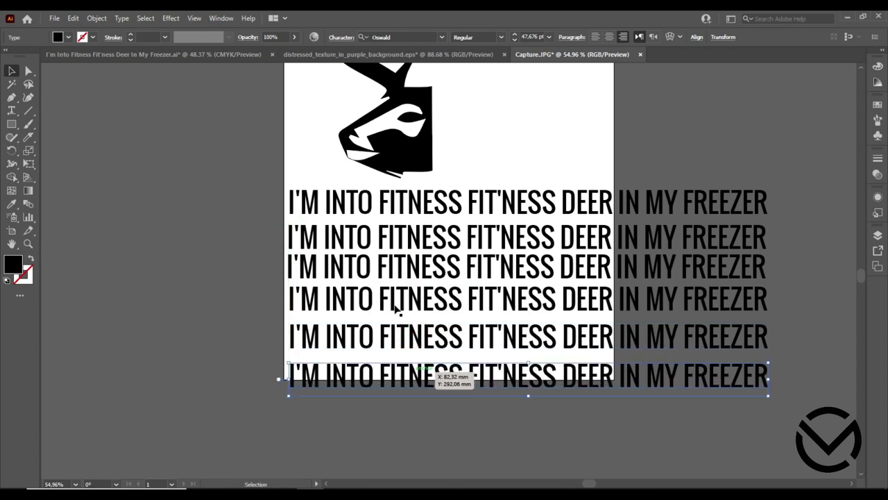
key("t")
left_click(382, 201)
left_click_drag(372, 200, 764, 195)
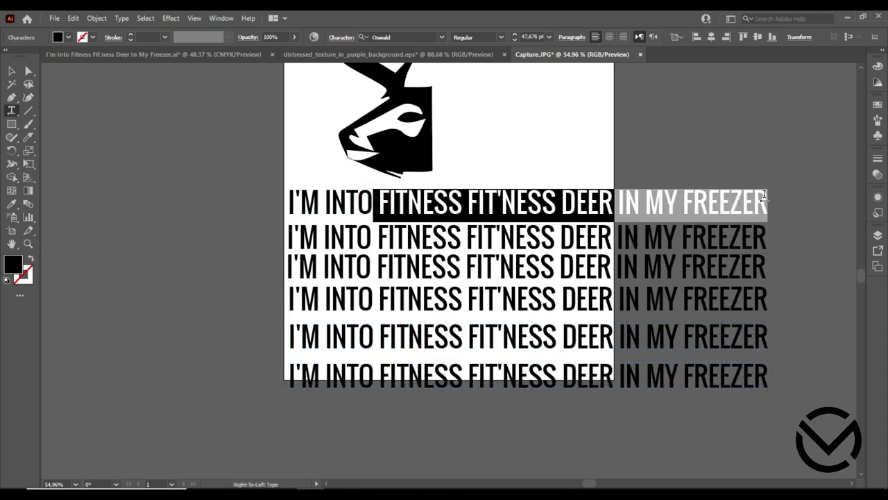
key("BackSpace")
Trim the second and third lines to FITNESS and FIT'NESS
left_click_drag(375, 236, 288, 236)
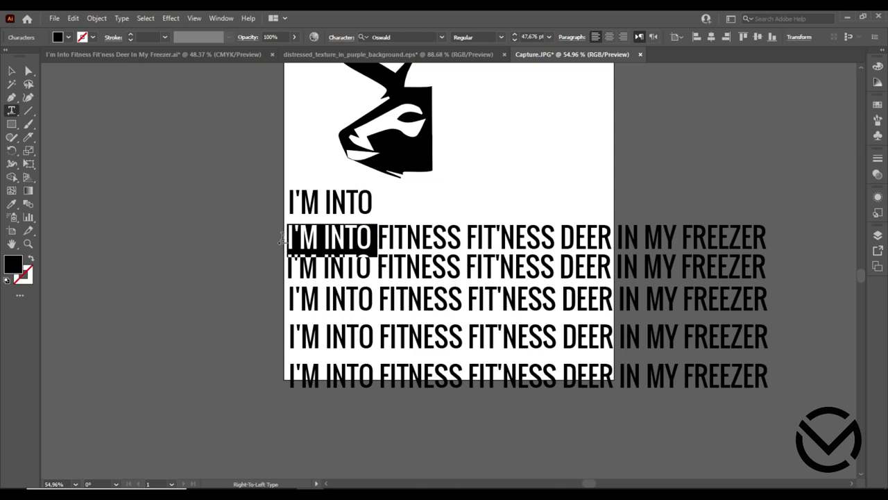
key("BackSpace")
left_click_drag(370, 235, 676, 236)
key("BackSpace")
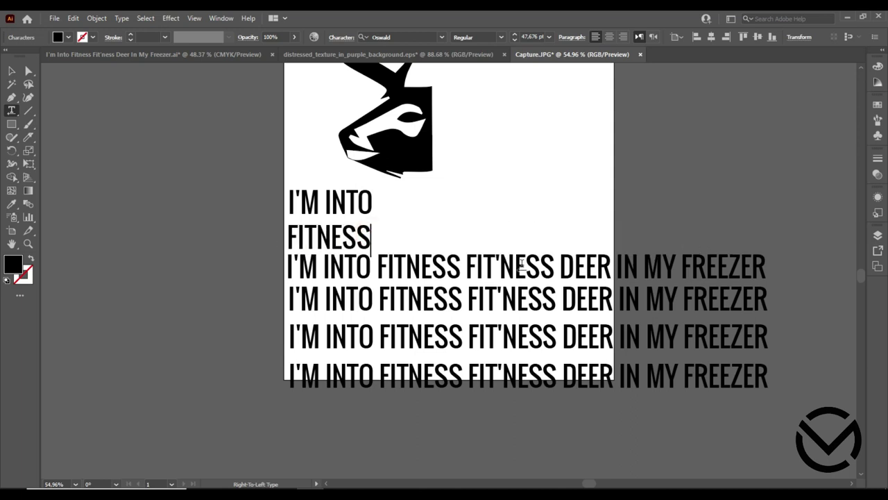
left_click_drag(378, 267, 288, 267)
key("BackSpace")
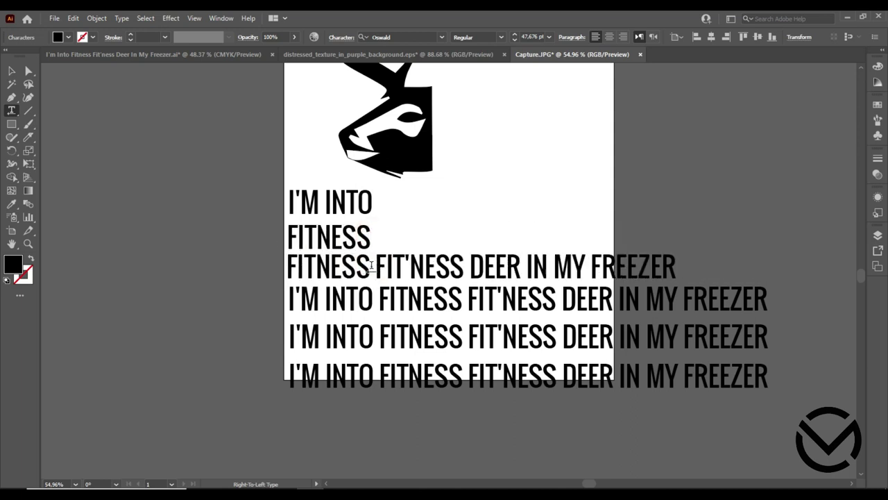
left_click_drag(377, 268, 288, 267)
key("BackSpace")
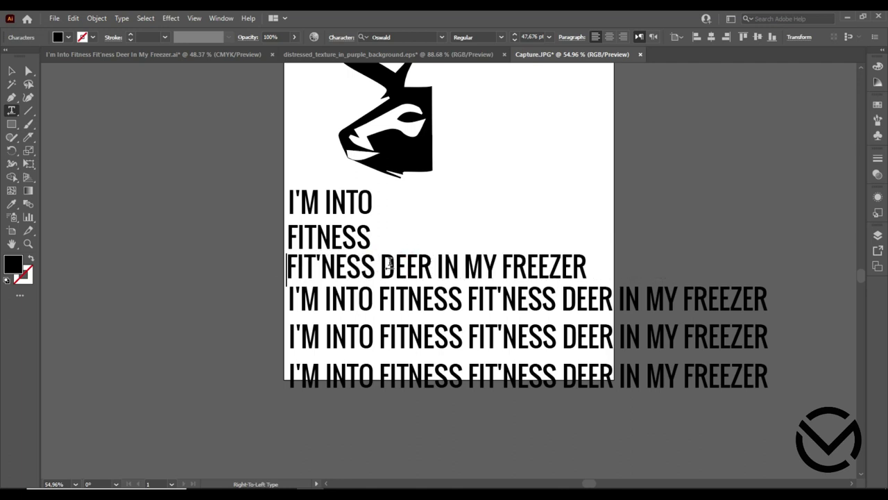
left_click_drag(374, 265, 590, 261)
key("BackSpace")
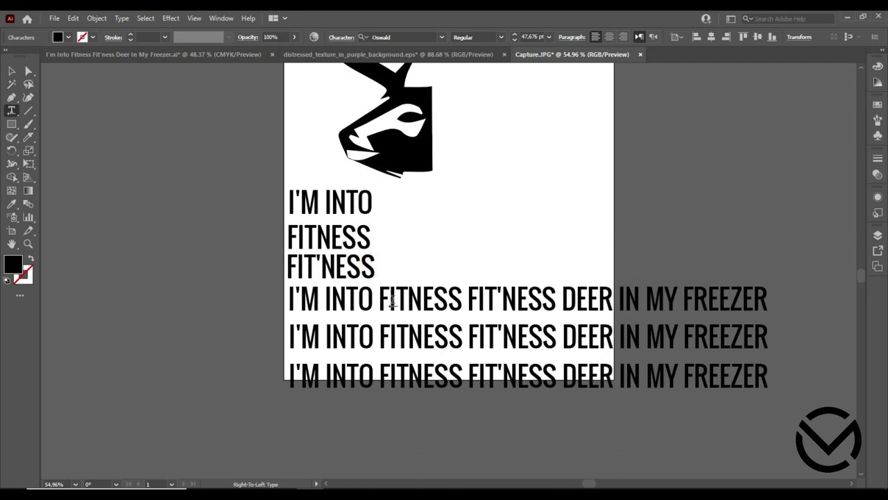
Trim the remaining lines to DEER, IN MY and FREEZER
mouse_move(562, 298)
left_mouse_down()
mouse_move(287, 298)
mouse_move(496, 298)
left_mouse_up()
key("BackSpace")
key("BackSpace")
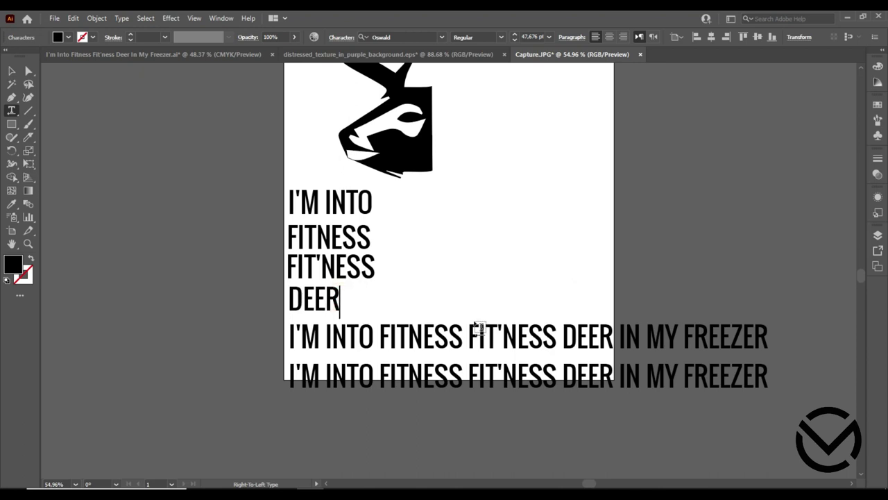
left_click_drag(620, 334, 288, 333)
key("BackSpace")
left_click_drag(394, 335, 448, 342)
key("BackSpace")
mouse_move(683, 374)
left_mouse_down()
mouse_move(548, 368)
mouse_move(291, 382)
left_mouse_up()
key("BackSpace")
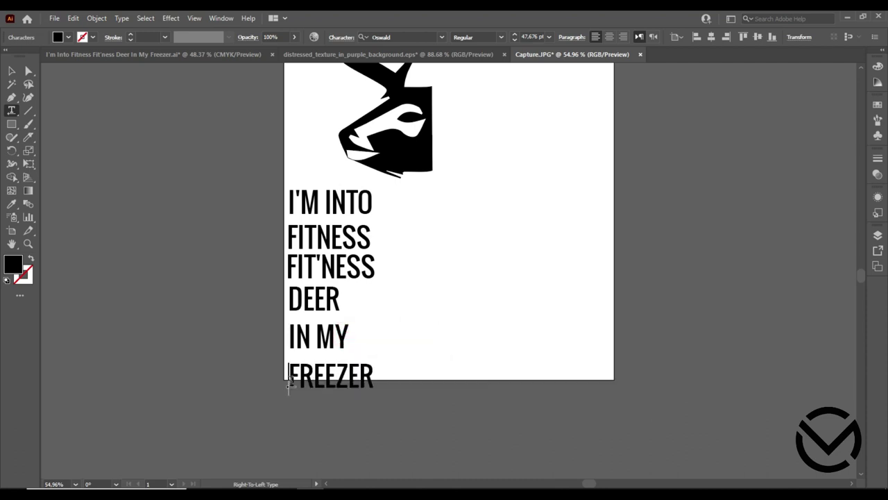
Move the six-line stacked phrase to the right of the deer
left_click(11, 70)
scroll(541, 229, "up", 2)
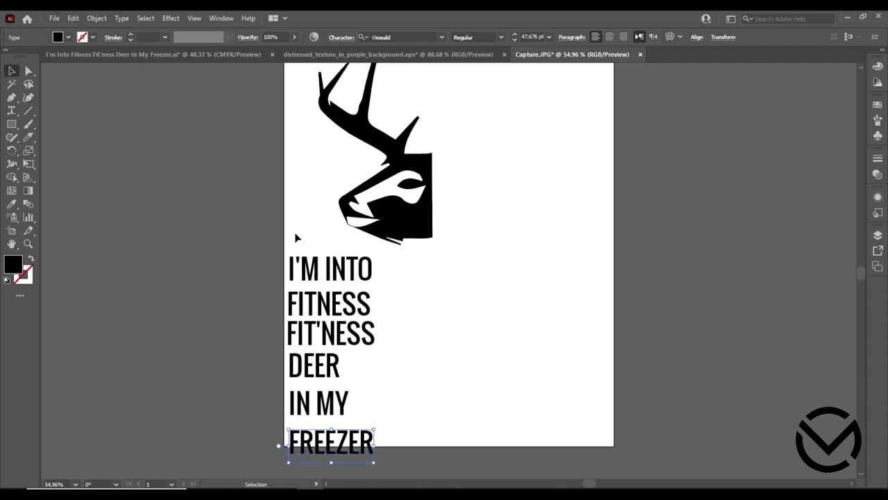
left_click_drag(275, 263, 375, 451)
left_click_drag(330, 361, 549, 176)
scroll(521, 322, "up", 1)
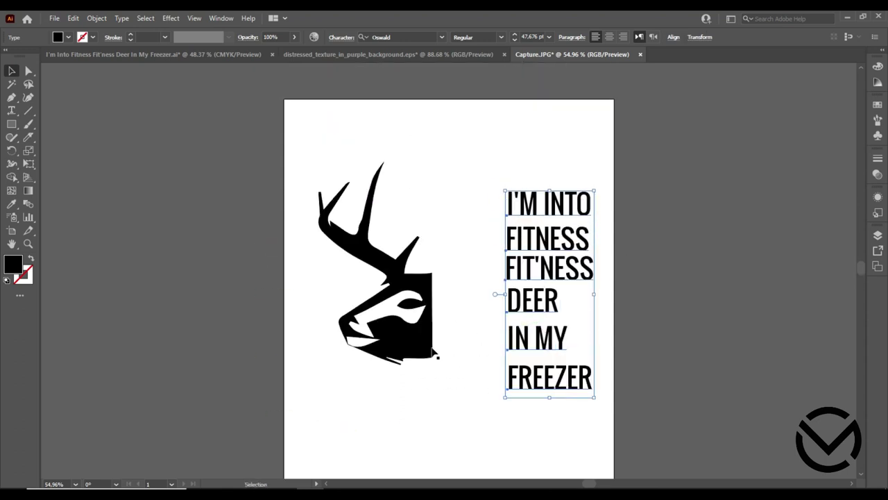
Enlarge the deer head and tuck FREEZER up under IN MY
left_click(412, 283)
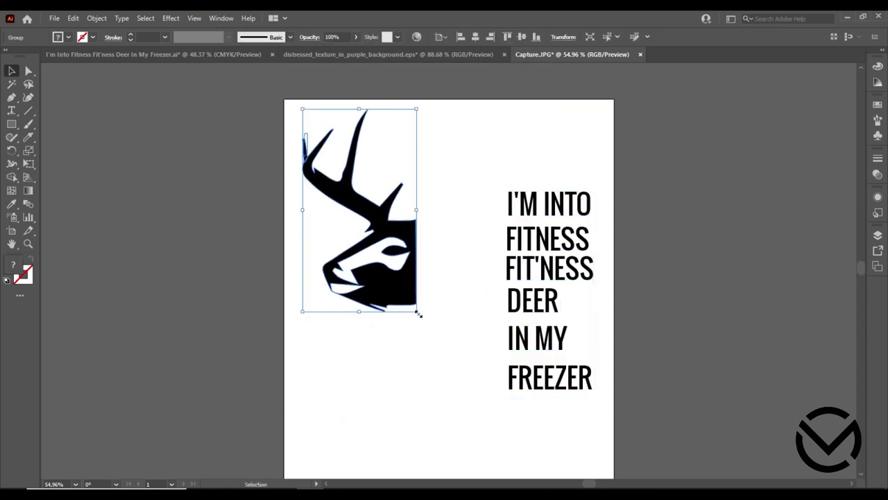
left_click_drag(418, 311, 460, 412)
scroll(460, 412, "down", 3)
scroll(459, 412, "up", 2)
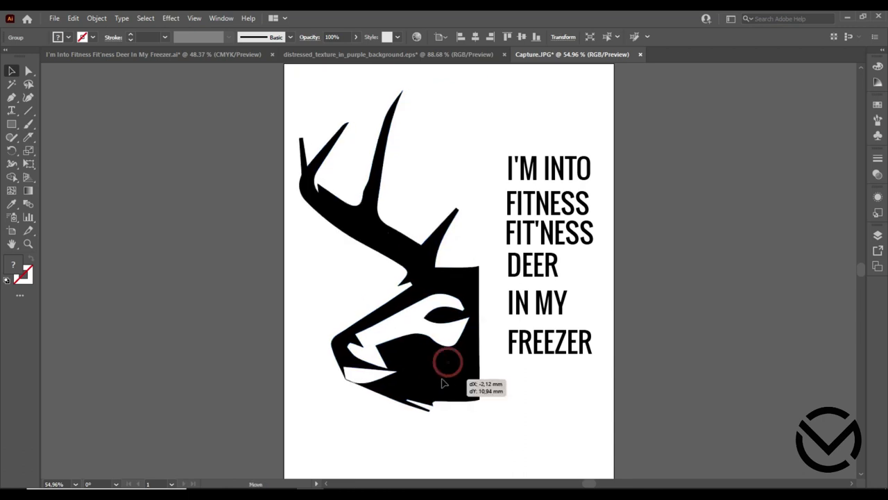
left_click_drag(446, 362, 433, 373)
left_click(513, 396)
left_click_drag(555, 353, 554, 338)
left_click_drag(551, 116, 573, 255)
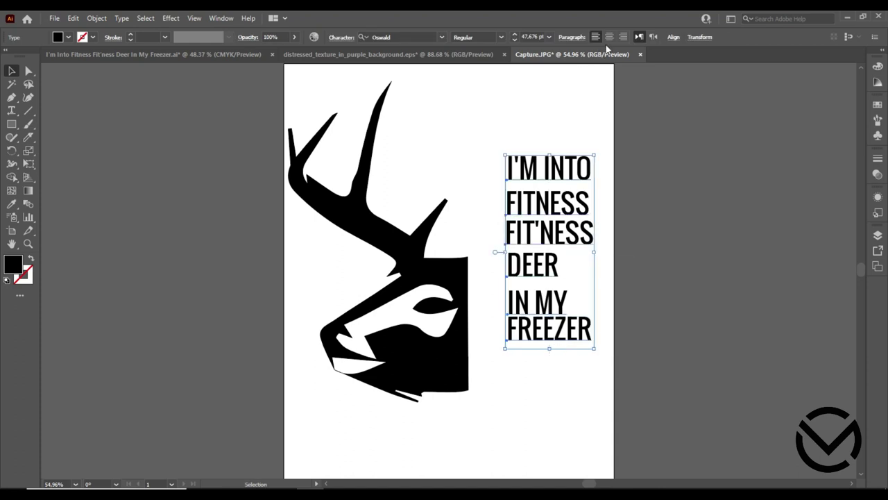
Right-align the six phrase lines and nudge the text block slightly right
left_click(673, 38)
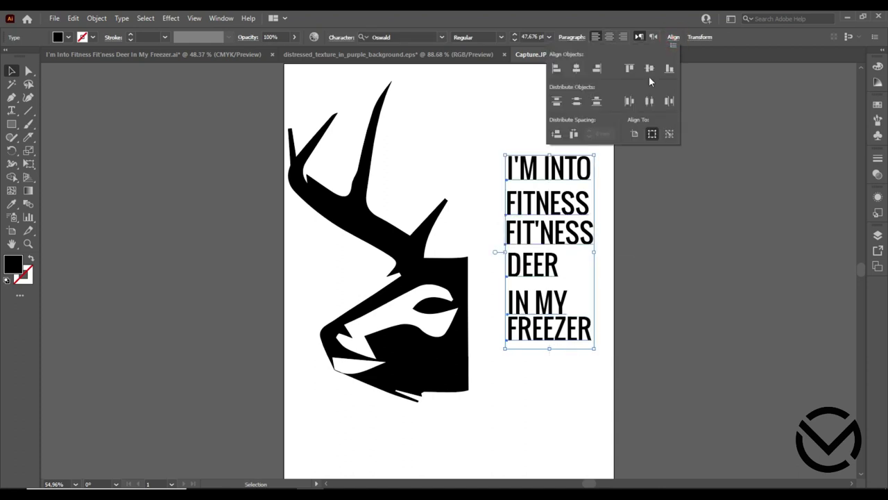
left_click(597, 70)
left_click_drag(571, 203, 575, 201)
left_click(628, 197)
Move FIT'NESS, DEER, IN MY and FREEZER up to close the gaps between lines
left_click_drag(573, 238, 574, 229)
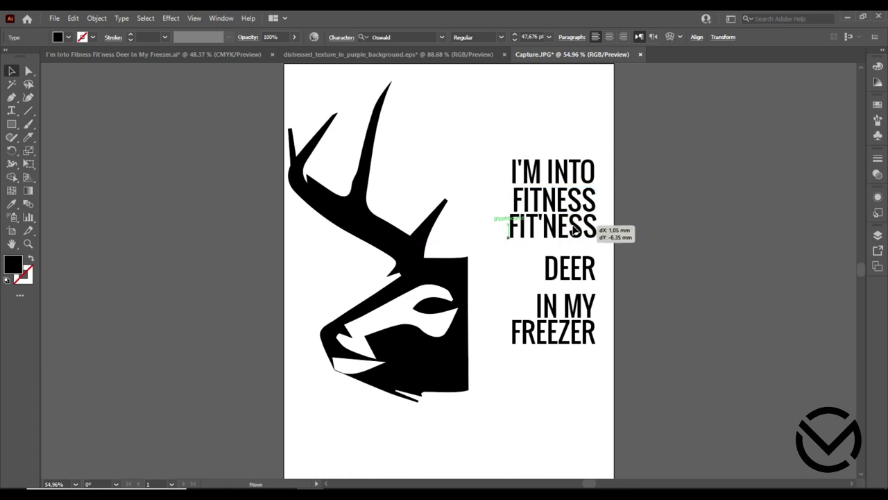
left_click_drag(573, 272, 573, 258)
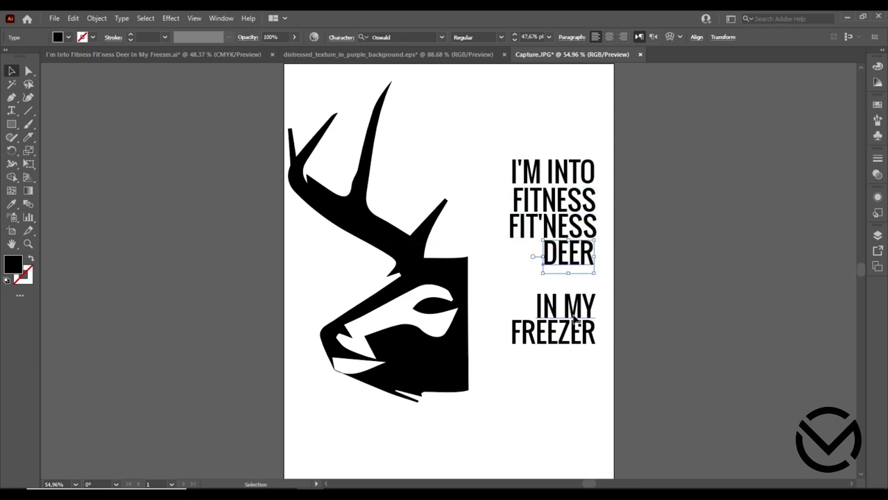
left_click_drag(575, 318, 574, 292)
left_click_drag(575, 341, 575, 314)
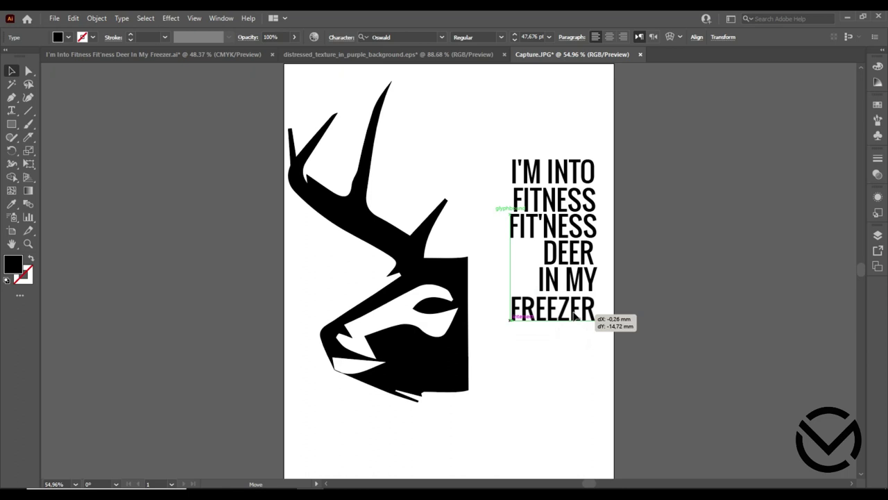
Right-align the tightened lines again and set the block against the deer's right edge
left_click_drag(591, 133, 593, 324)
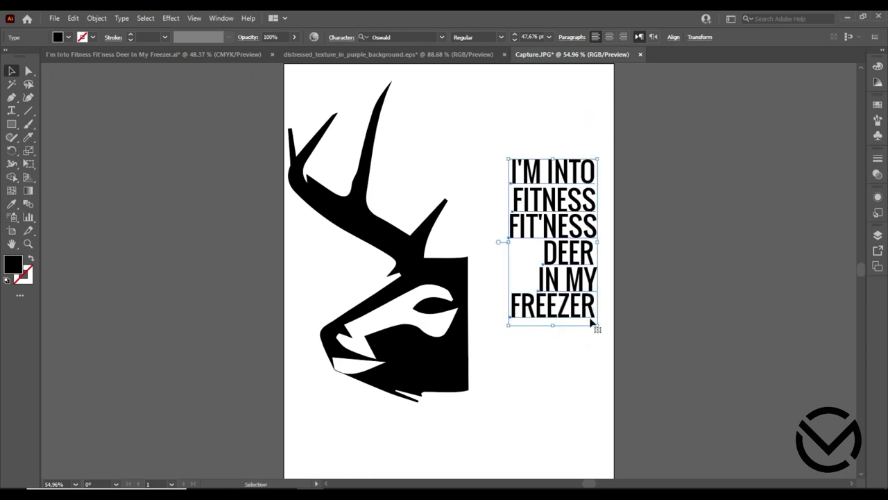
left_click(673, 37)
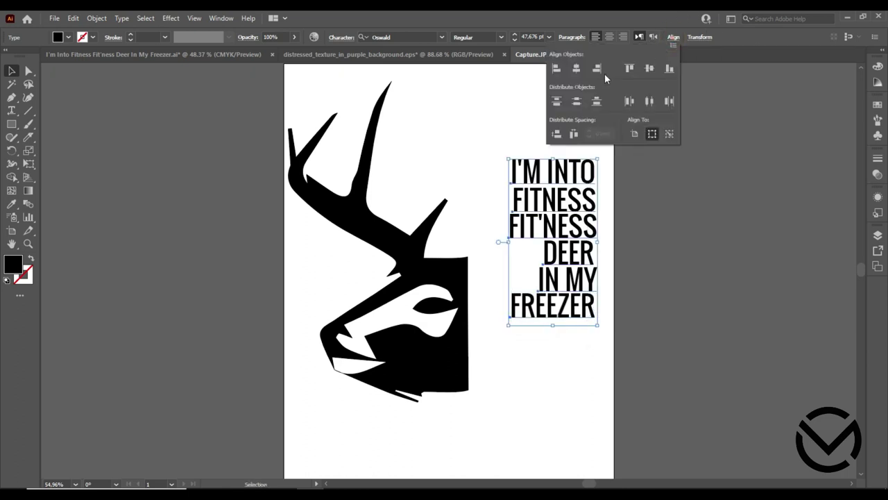
left_click(604, 73)
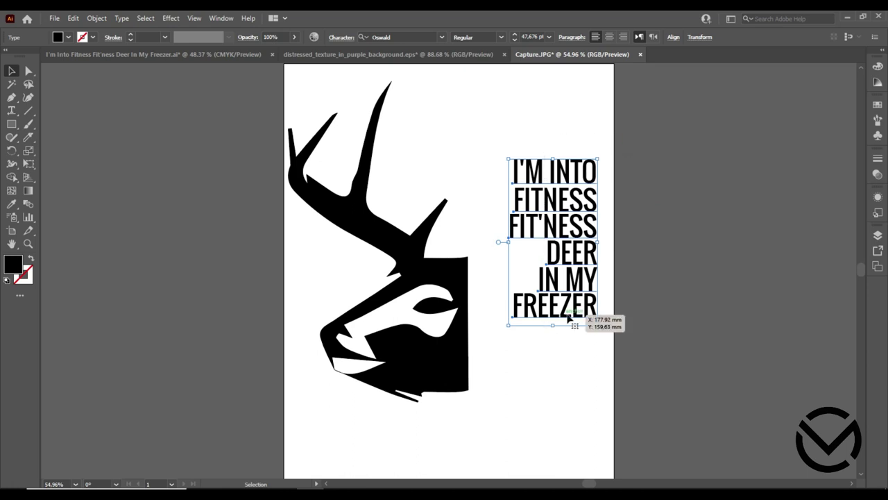
left_click(587, 340)
left_click_drag(573, 312, 533, 387)
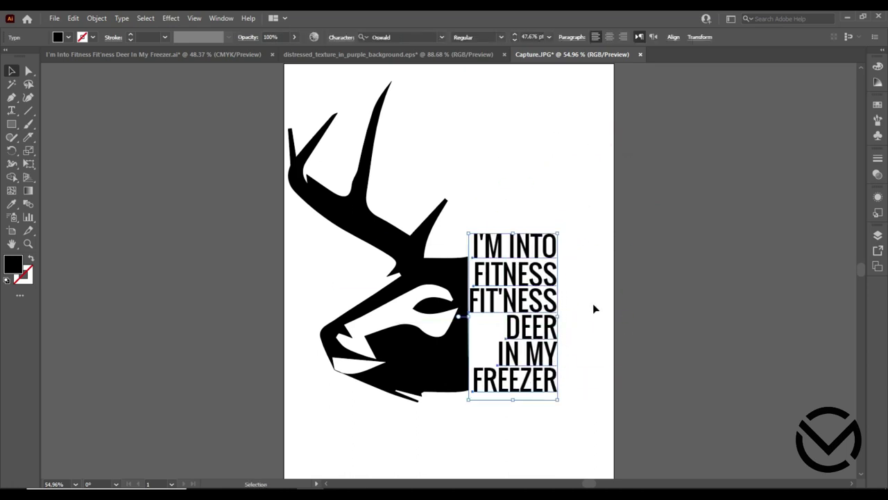
left_click(589, 345)
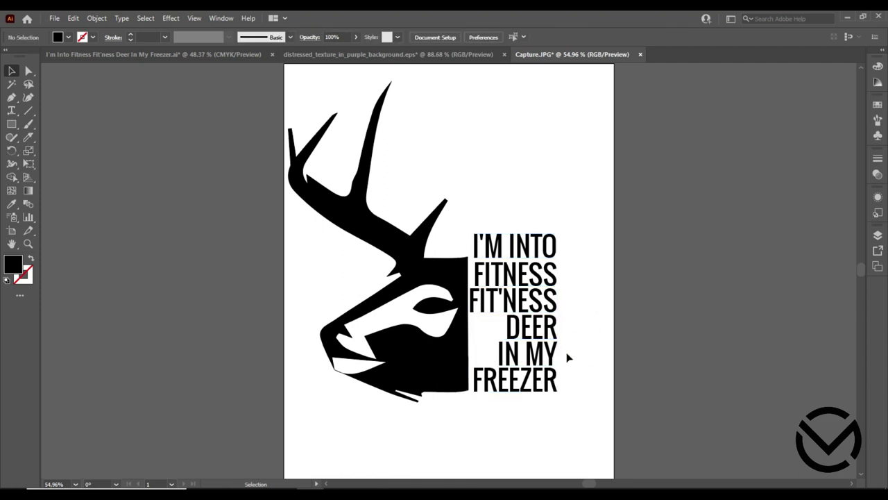
Shift FREEZER slightly left, then move IN MY down toward it and enlarge it
left_click(532, 266)
left_click_drag(548, 386, 534, 392)
left_click_drag(556, 284, 553, 359)
left_click_drag(496, 338, 471, 293)
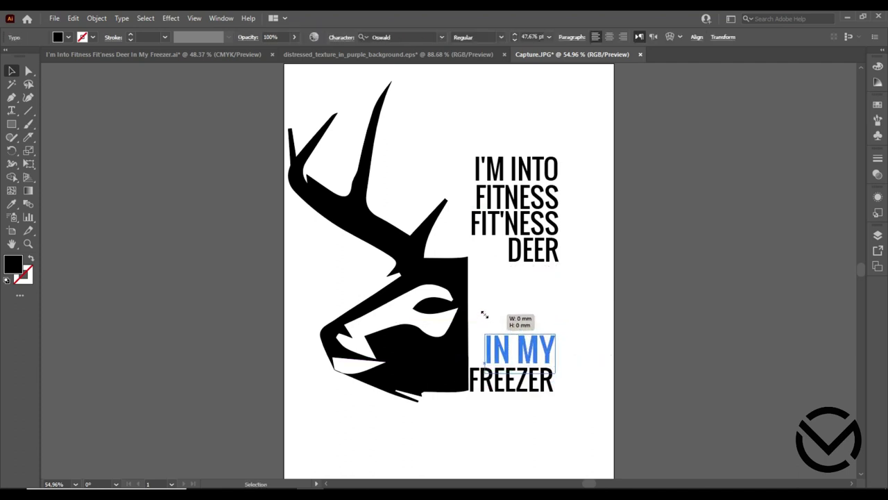
left_click(523, 288)
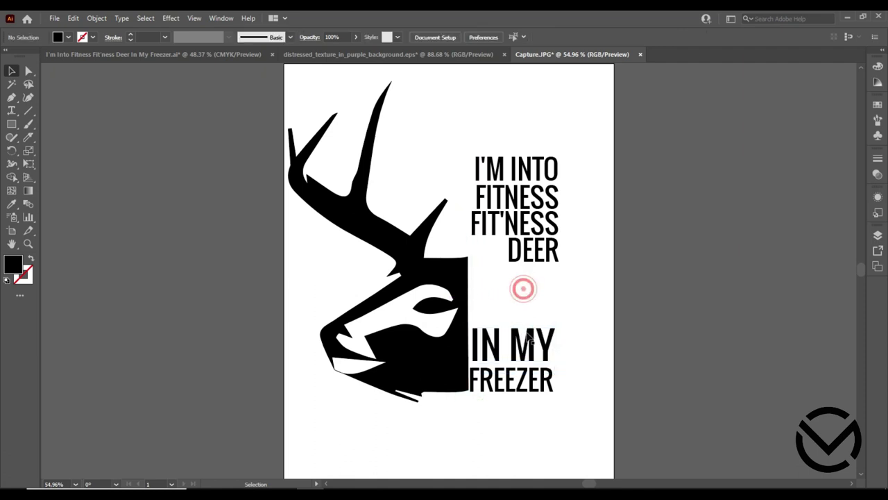
Move DEER down above IN MY, enlarge it, and place FIT'NESS just above DEER
left_click_drag(550, 262, 545, 325)
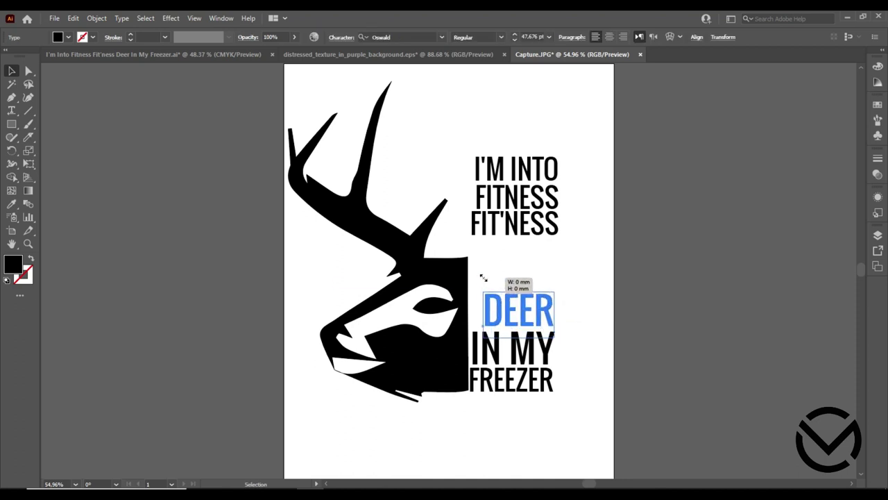
left_click_drag(500, 304, 473, 286)
left_click(514, 253)
mouse_move(530, 233)
left_mouse_down()
mouse_move(532, 280)
mouse_move(553, 258)
left_mouse_up()
left_click(539, 237)
Undo a stray FITNESS move and raise I'M INTO onto the antler
mouse_move(554, 205)
left_mouse_down()
mouse_move(553, 245)
mouse_move(525, 251)
left_mouse_up()
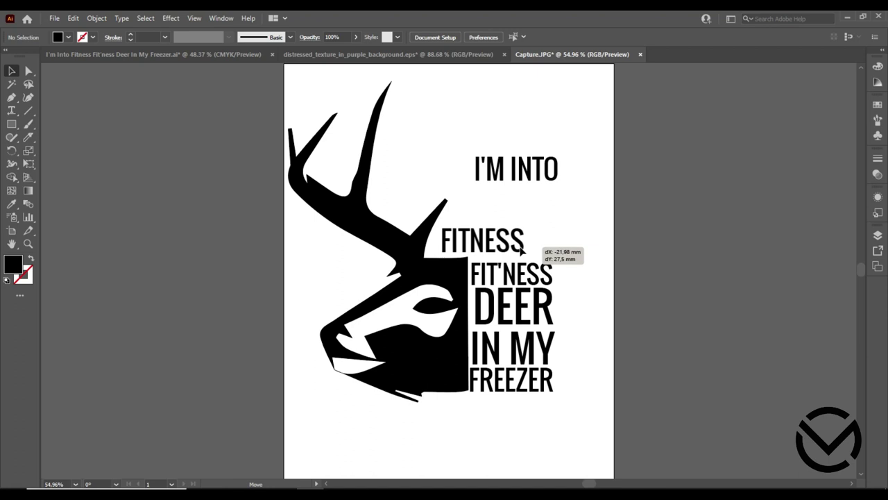
left_click_drag(524, 243, 559, 234)
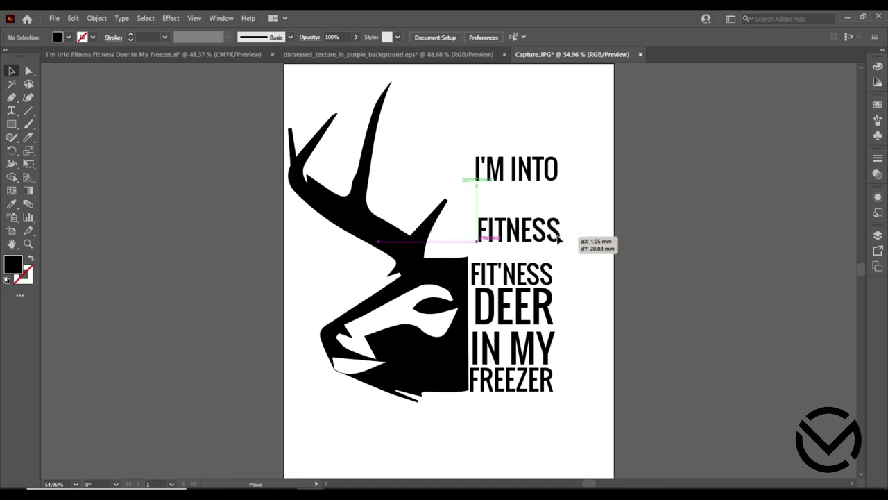
key("ctrl+z")
mouse_move(541, 178)
left_mouse_down()
mouse_move(452, 128)
mouse_move(554, 187)
left_mouse_up()
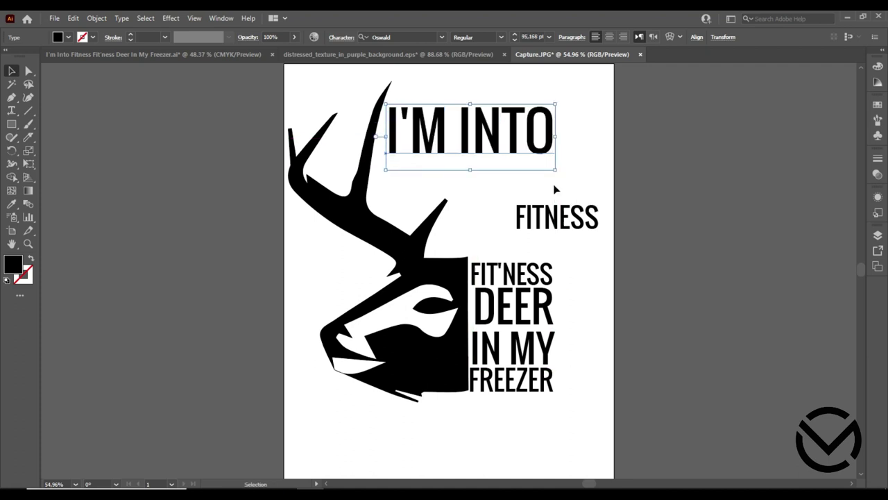
Enlarge I'M INTO and FITNESS into large headline lines across the top
left_click_drag(544, 151, 545, 146)
mouse_move(564, 221)
left_mouse_down()
mouse_move(428, 179)
mouse_move(428, 167)
mouse_move(553, 250)
mouse_move(544, 206)
left_mouse_up()
left_click(557, 232)
left_click(547, 198)
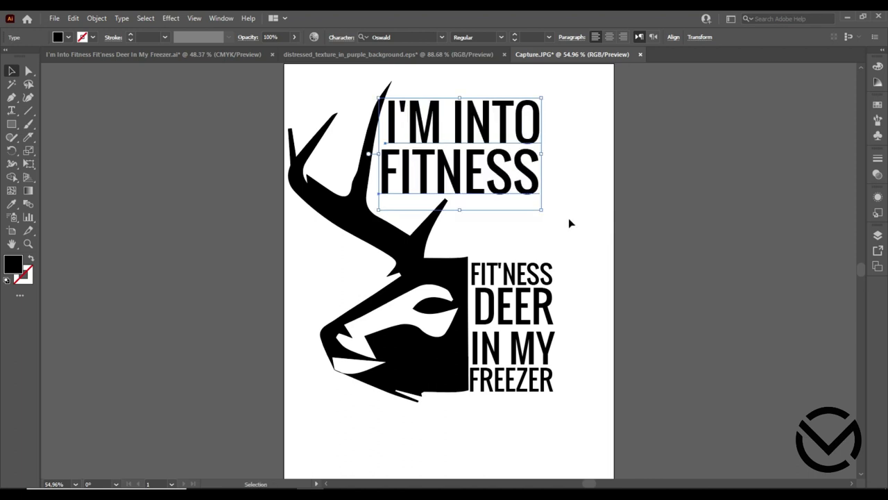
left_click(569, 218)
Position FIT'NESS under FITNESS and move DEER up toward it
mouse_move(553, 275)
left_mouse_down()
mouse_move(532, 213)
mouse_move(540, 232)
left_mouse_up()
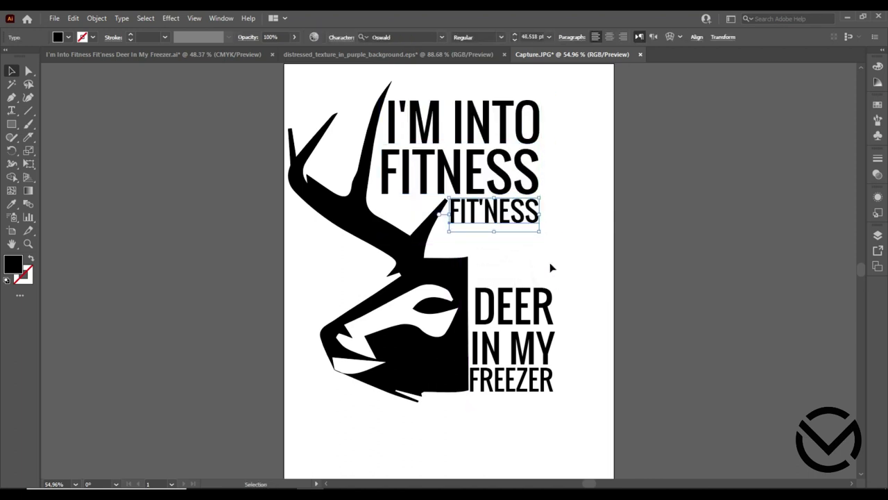
left_click(517, 264)
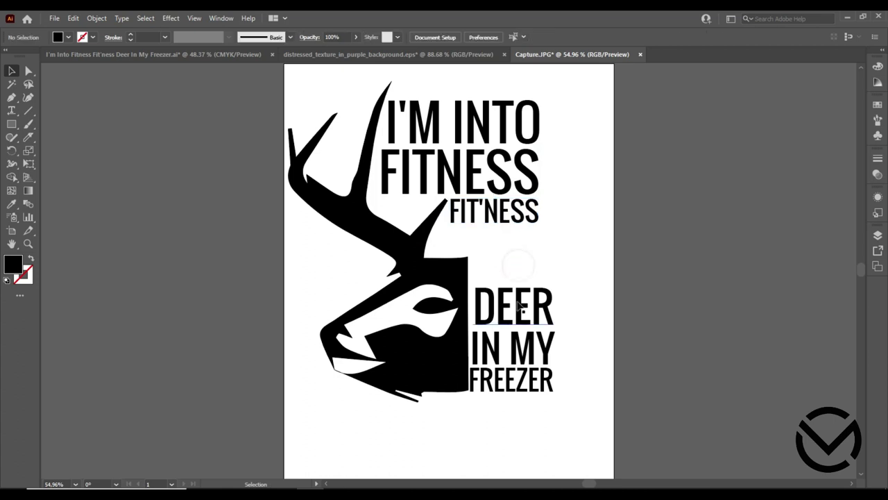
left_click_drag(518, 305, 517, 278)
mouse_move(505, 222)
left_mouse_down()
mouse_move(496, 247)
mouse_move(523, 253)
mouse_move(519, 287)
left_mouse_up()
Shrink the deer head and move it down and to the left
left_click(429, 351)
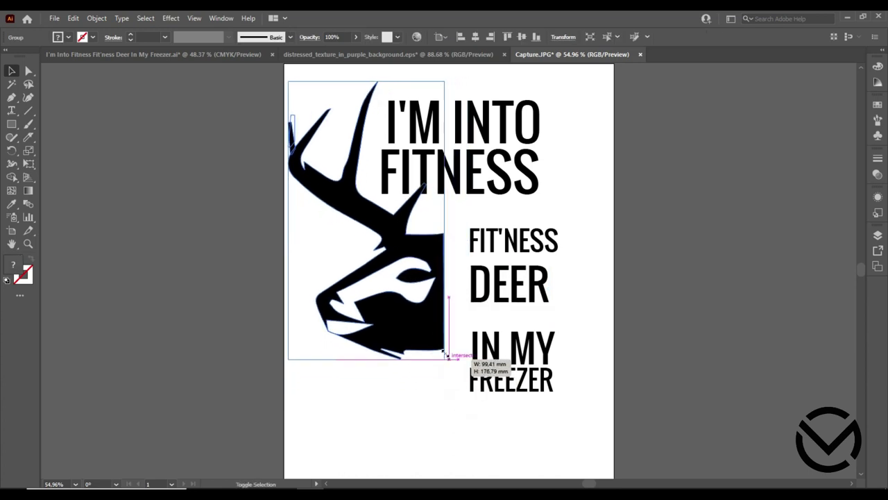
left_click_drag(470, 403, 433, 389)
left_click(432, 389)
left_click_drag(389, 166, 380, 207)
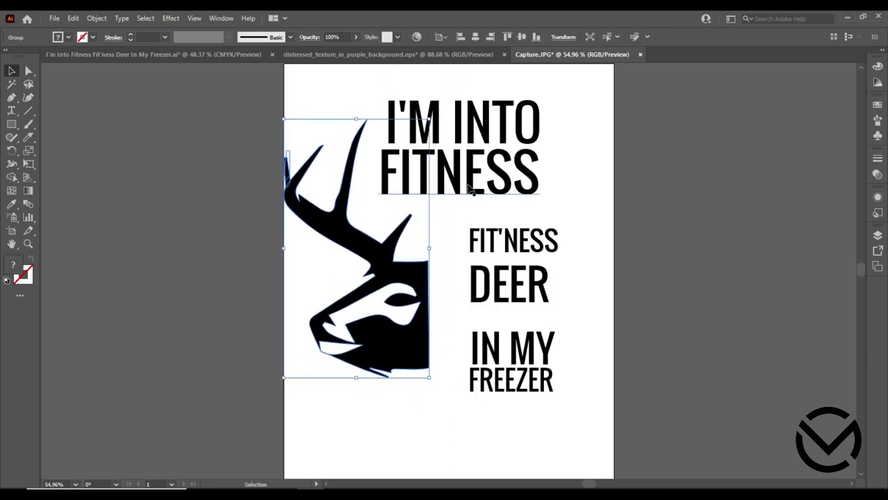
Place a smaller FITNESS under I'M INTO and shift I'M INTO left
left_click_drag(470, 187, 535, 200)
left_click_drag(456, 139, 436, 166)
left_click_drag(533, 204, 457, 214)
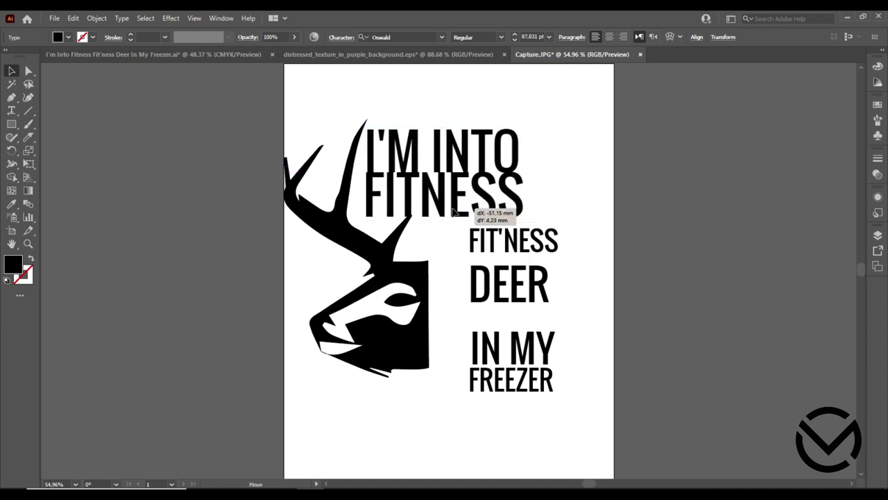
mouse_move(529, 235)
left_mouse_down()
mouse_move(487, 206)
mouse_move(518, 208)
mouse_move(489, 210)
left_mouse_up()
left_click(519, 174)
mouse_move(518, 183)
left_mouse_down()
mouse_move(497, 172)
mouse_move(491, 200)
mouse_move(504, 150)
left_mouse_up()
left_click(531, 139)
Move FIT'NESS, DEER, IN MY and FREEZER up and left beside the deer head
mouse_move(517, 243)
left_mouse_down()
mouse_move(460, 235)
mouse_move(531, 260)
mouse_move(502, 255)
left_mouse_up()
left_click(501, 201)
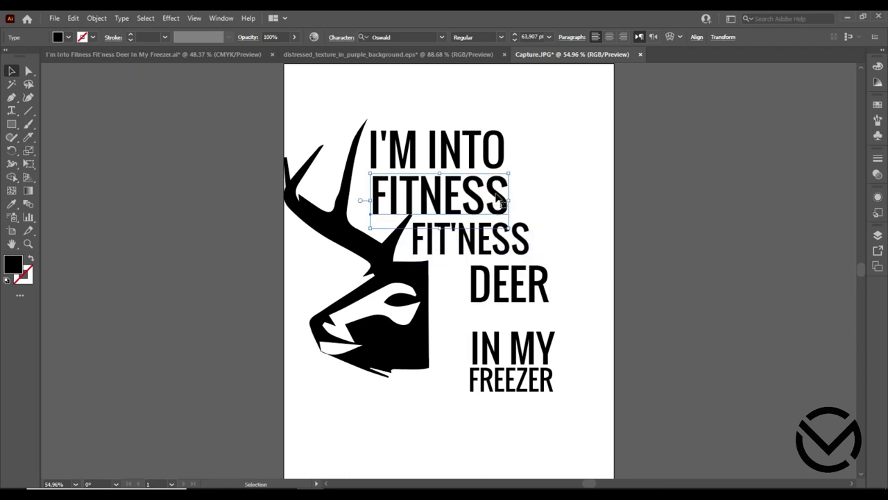
left_click(500, 234)
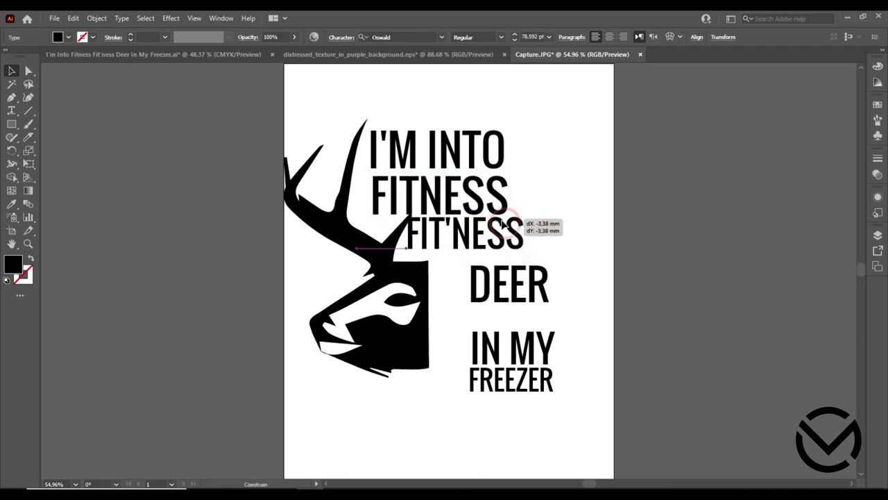
left_click_drag(519, 290, 479, 285)
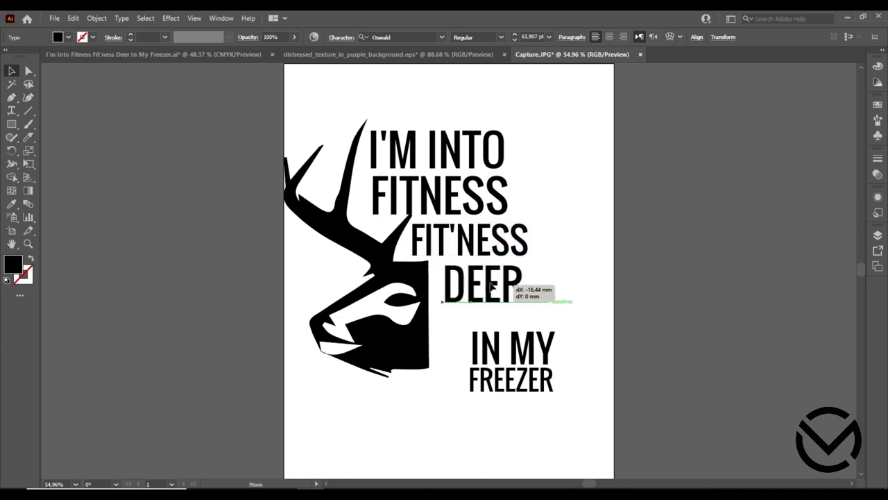
left_click_drag(525, 347, 487, 314)
left_click_drag(507, 382, 469, 349)
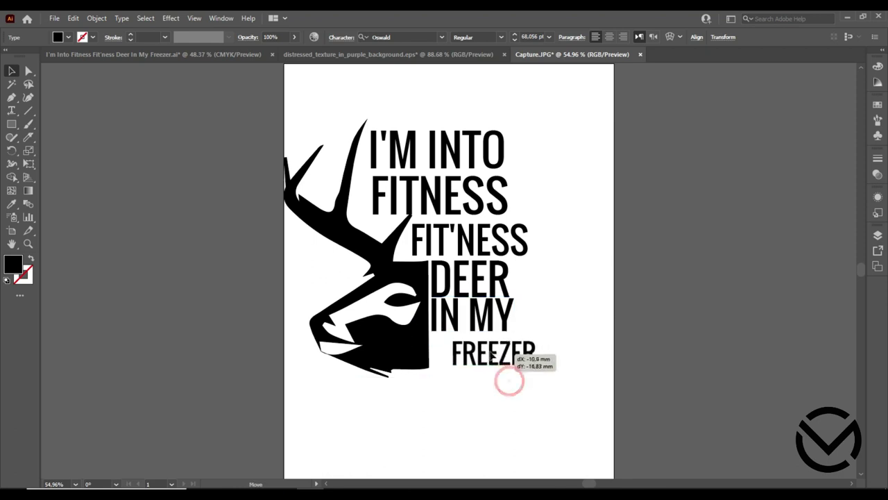
left_click(494, 392)
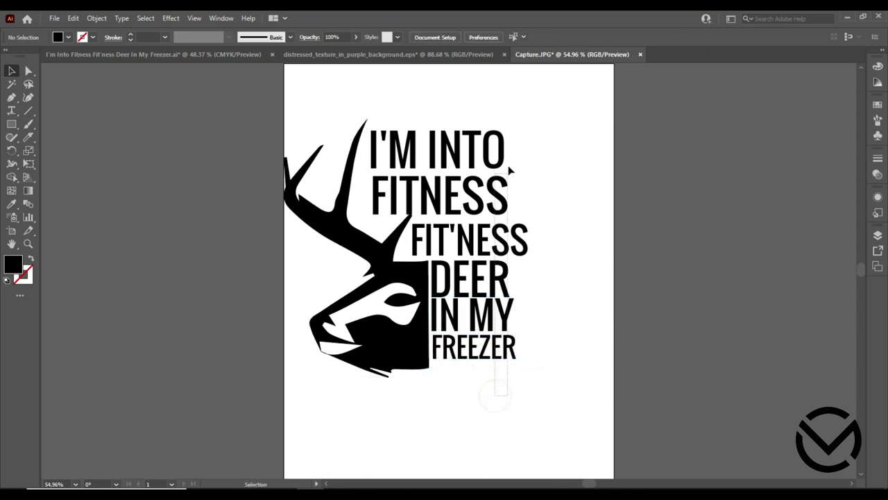
Scale the whole text block larger, then nudge FITNESS up and shrink it
left_click_drag(508, 165, 503, 165)
left_click_drag(528, 371, 534, 385)
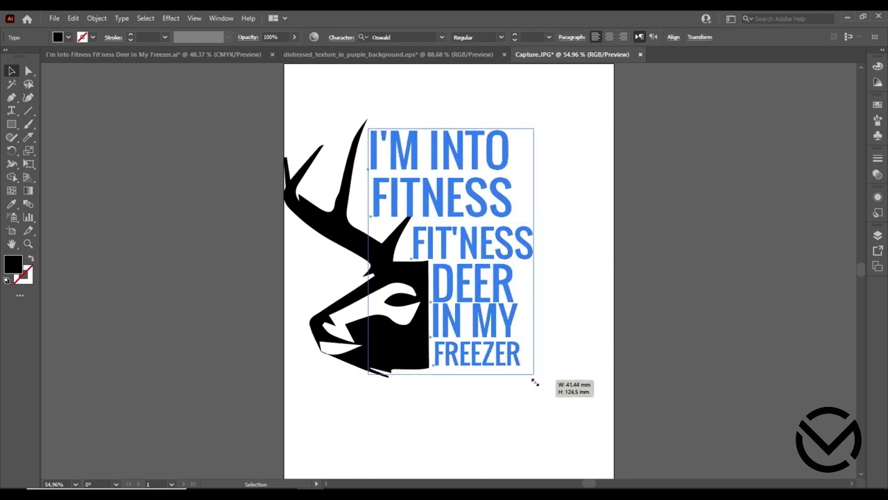
left_click(578, 310)
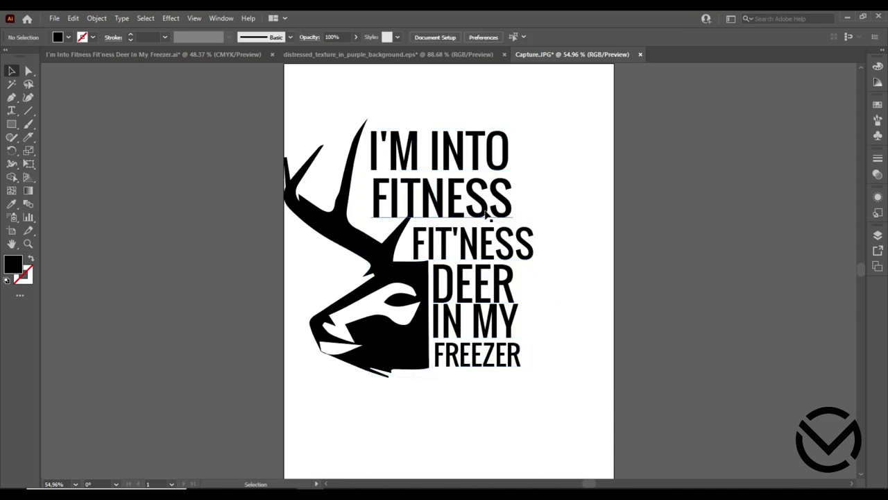
left_click(439, 202)
key("Up")
key("Up")
key("Up")
key("Up")
left_click_drag(511, 226, 502, 220)
Narrow I'M INTO, set FIT'NESS under FITNESS, and enlarge DEER
left_click(520, 166)
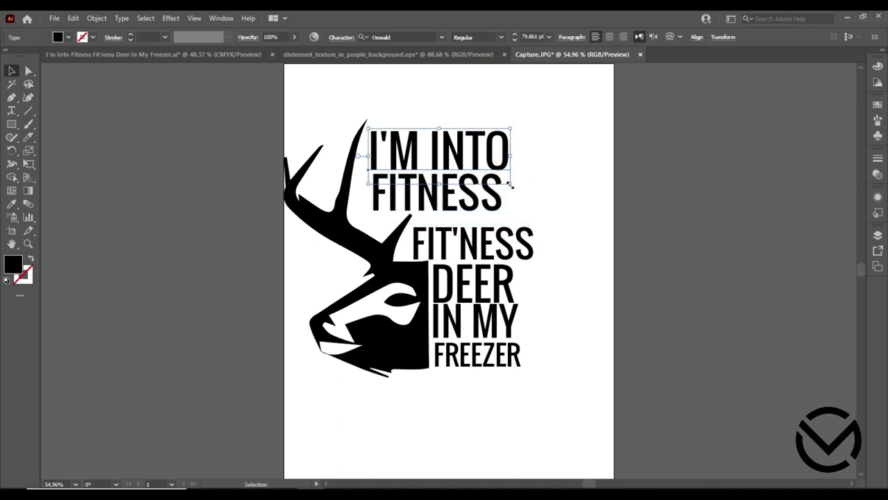
left_click_drag(509, 184, 502, 181)
left_click(521, 188)
left_click_drag(485, 243, 489, 235)
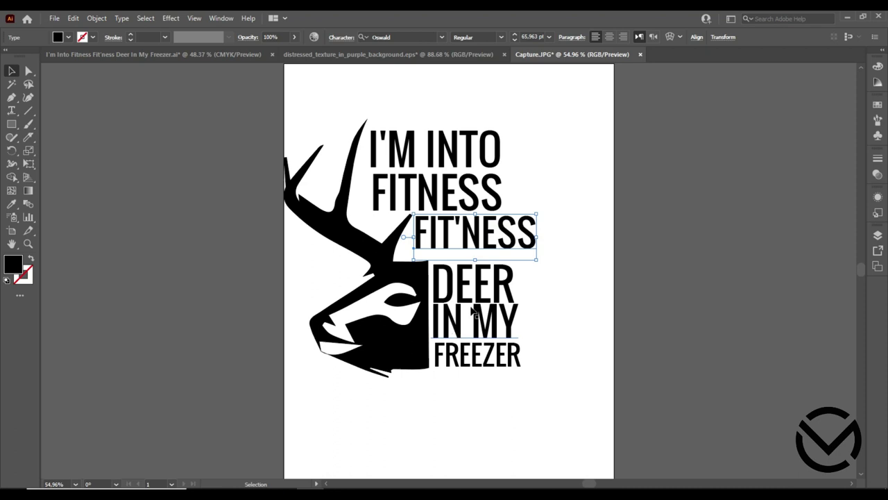
left_click(505, 278)
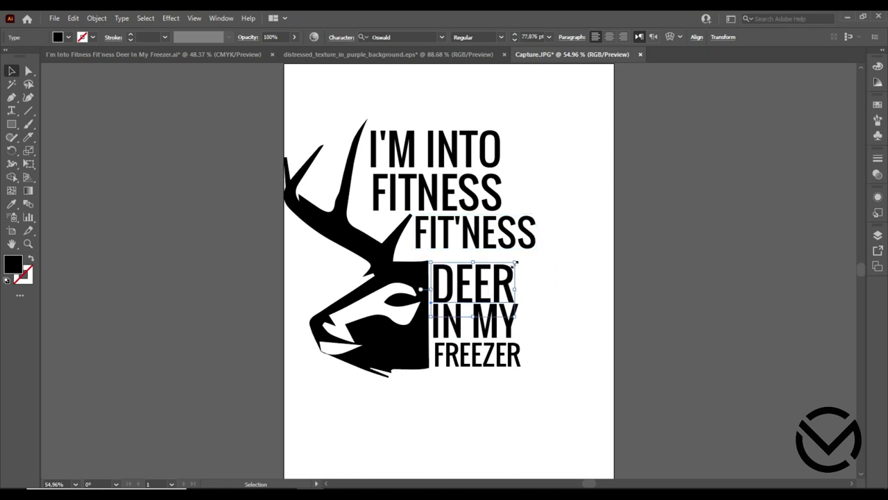
left_click_drag(515, 270, 541, 276)
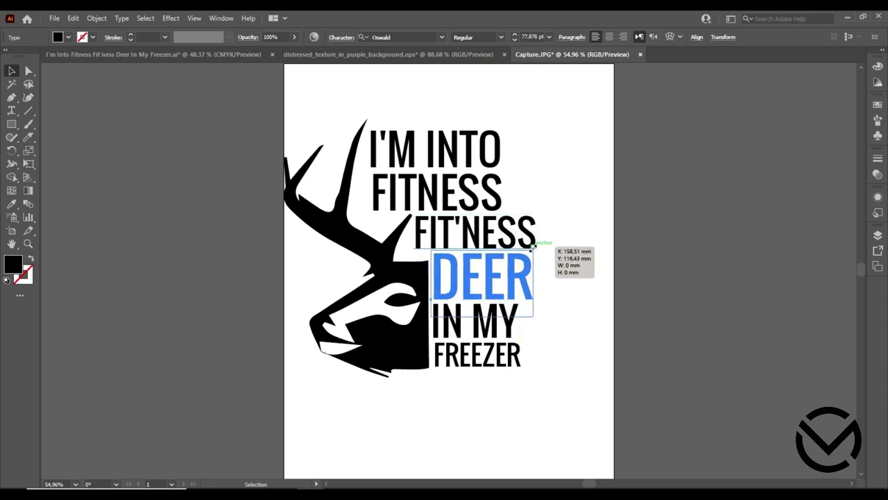
Enlarge DEER slightly more and restack IN MY and FREEZER snugly beneath it
left_click(521, 391)
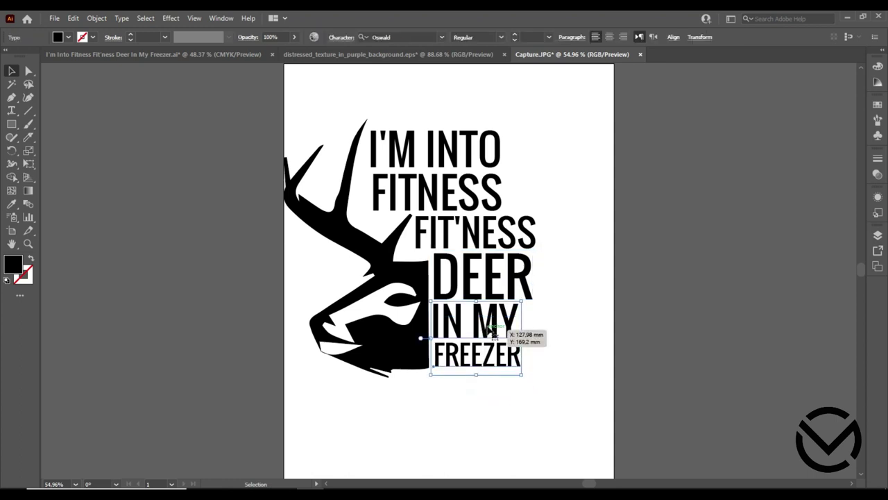
left_click_drag(505, 324, 505, 362)
left_click(512, 291)
left_click_drag(531, 318, 535, 317)
mouse_move(508, 366)
left_mouse_down()
mouse_move(506, 326)
mouse_move(535, 370)
left_mouse_up()
mouse_move(519, 401)
left_mouse_down()
mouse_move(517, 370)
mouse_move(535, 394)
left_mouse_up()
left_click(524, 424)
Align all six text lines on their right edges
left_click_drag(507, 217, 487, 125)
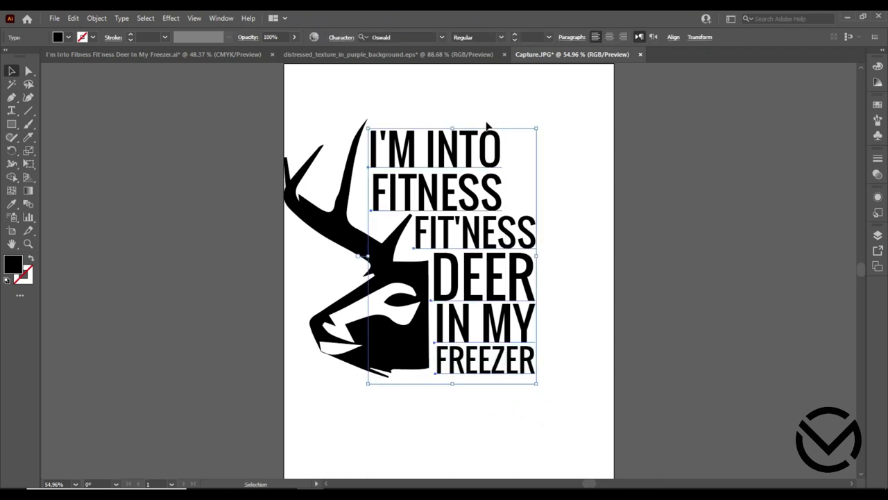
left_click(672, 38)
left_click(595, 69)
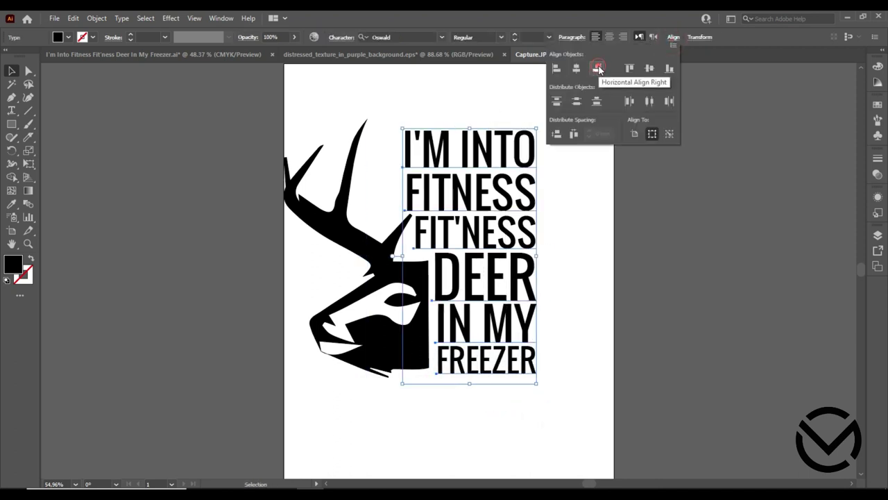
left_click(580, 271)
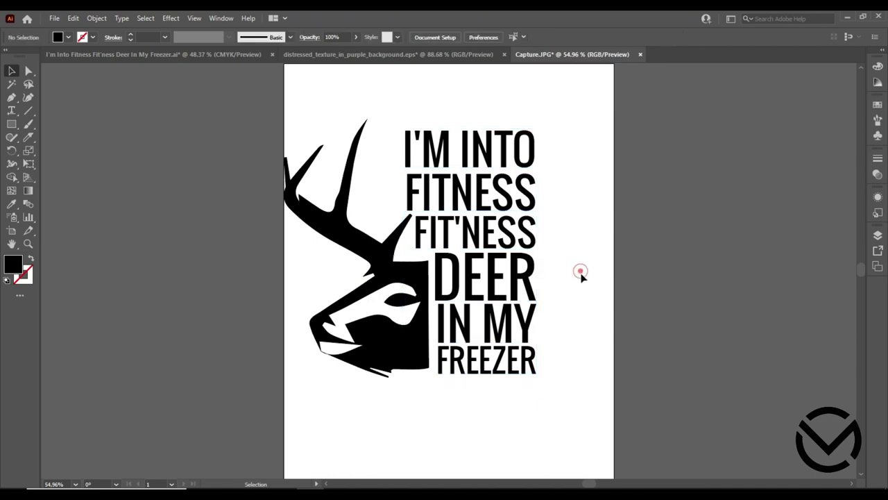
Enlarge I'M INTO and FITNESS toward the left
left_click(437, 155)
left_click_drag(403, 127, 371, 117)
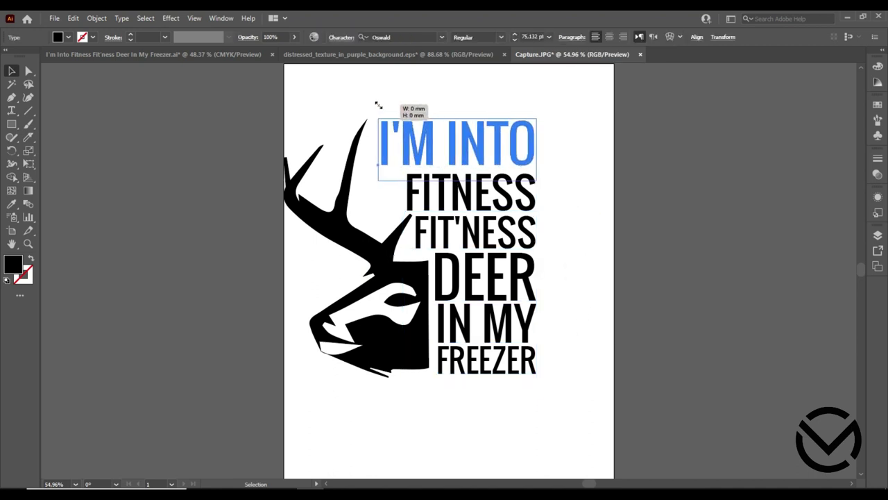
left_click(564, 204)
left_click(436, 192)
left_click_drag(406, 173, 373, 153)
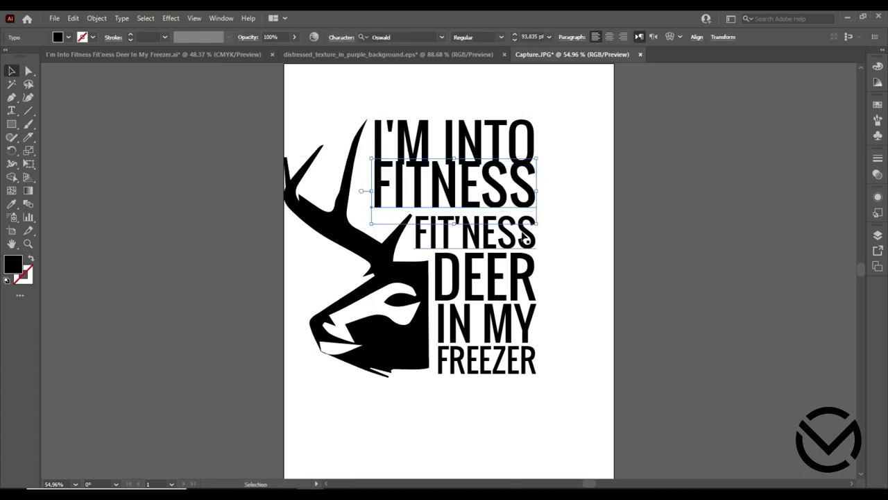
left_click(561, 224)
Enlarge the deer head up and left, then reposition I'M INTO
left_click(350, 229)
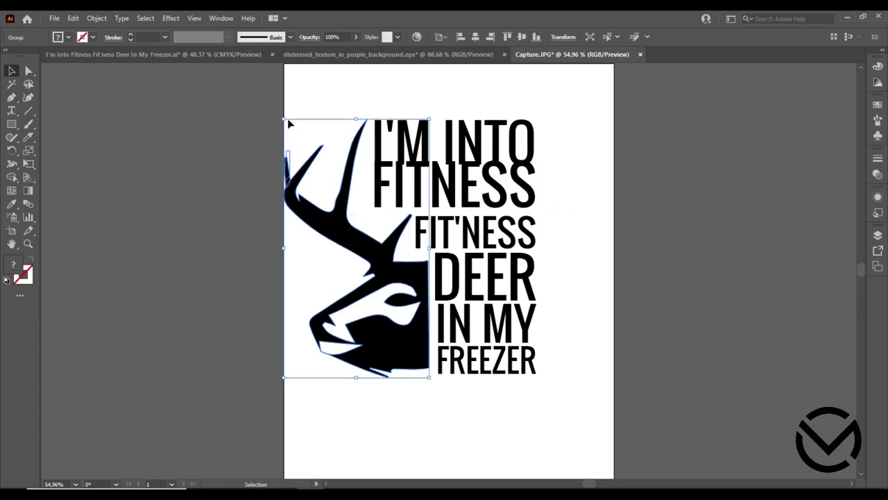
left_click_drag(284, 118, 272, 97)
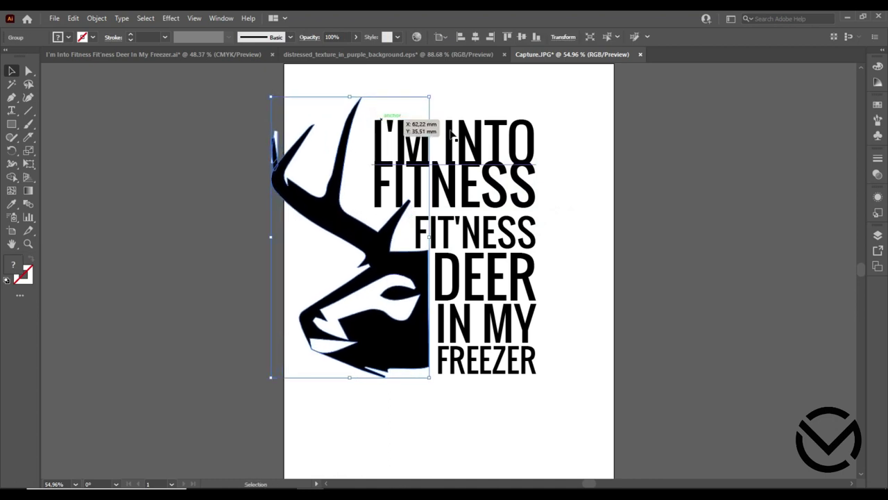
left_click(580, 146)
mouse_move(419, 130)
left_mouse_down()
mouse_move(419, 122)
mouse_move(417, 143)
left_mouse_up()
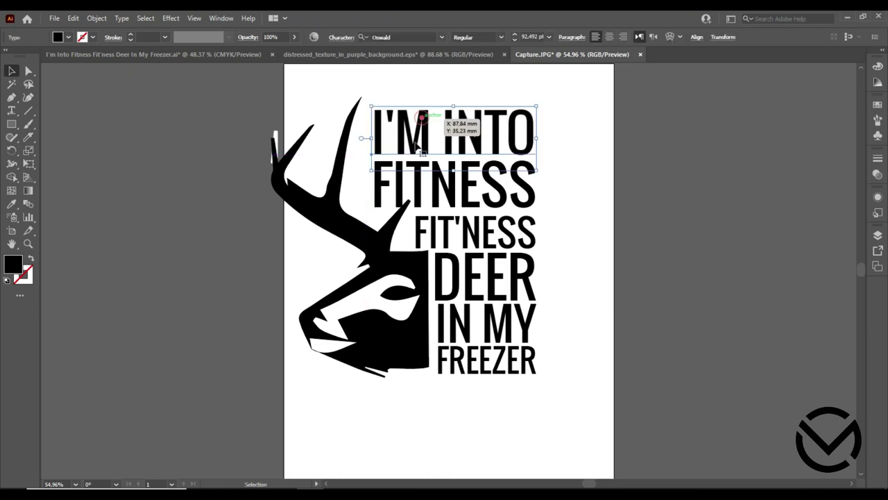
left_click(559, 173)
Fine-tune the position of FIT'NESS slightly up and left
left_click_drag(448, 236, 443, 233)
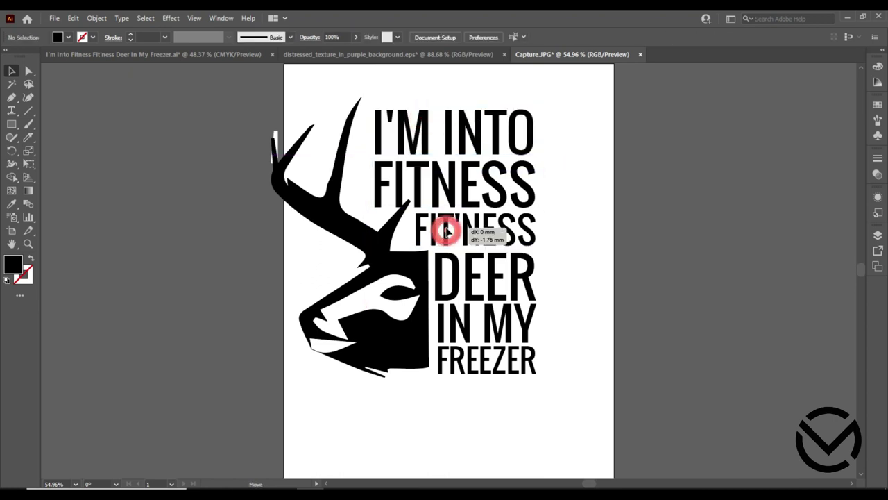
left_click_drag(442, 231, 441, 233)
left_click_drag(534, 258, 526, 280)
left_click(555, 270)
left_click(564, 312)
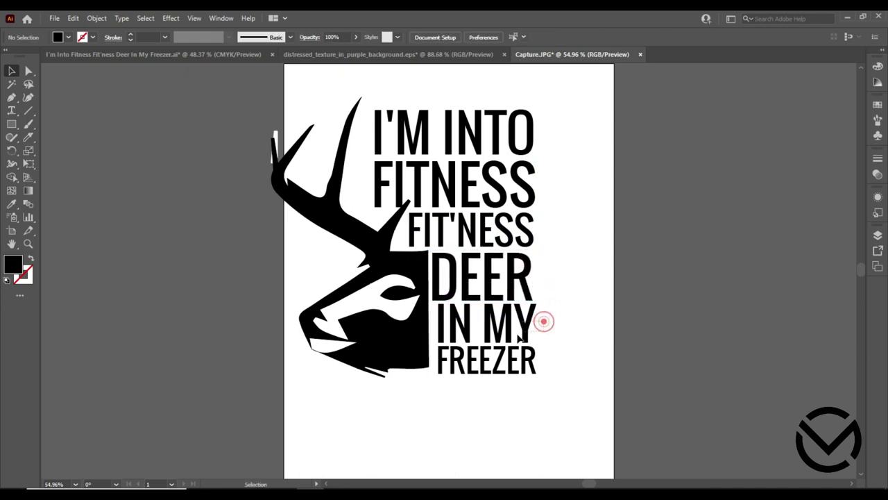
Widen IN MY FREEZER leftward so it meets the deer's flat side
left_click(500, 369)
left_click_drag(435, 381, 433, 396)
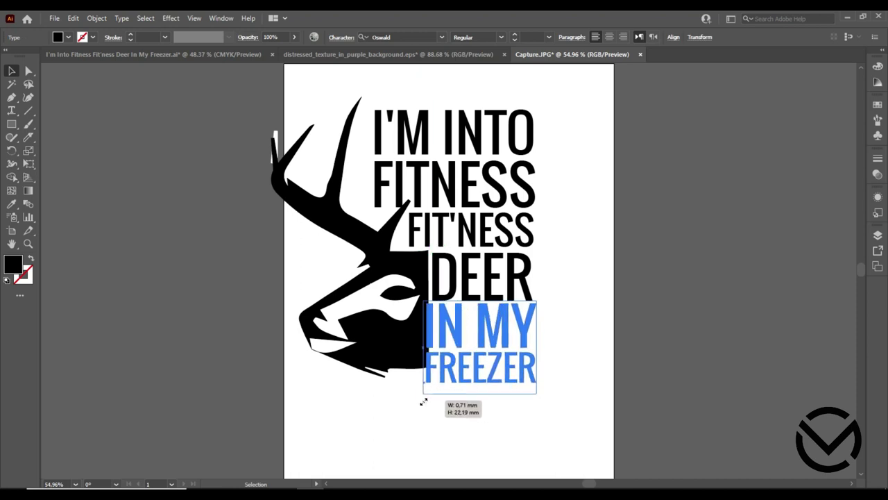
left_click_drag(433, 397, 426, 401)
left_click(437, 419)
Enlarge the deer head down-left, then right-align the text block again
left_click(368, 347)
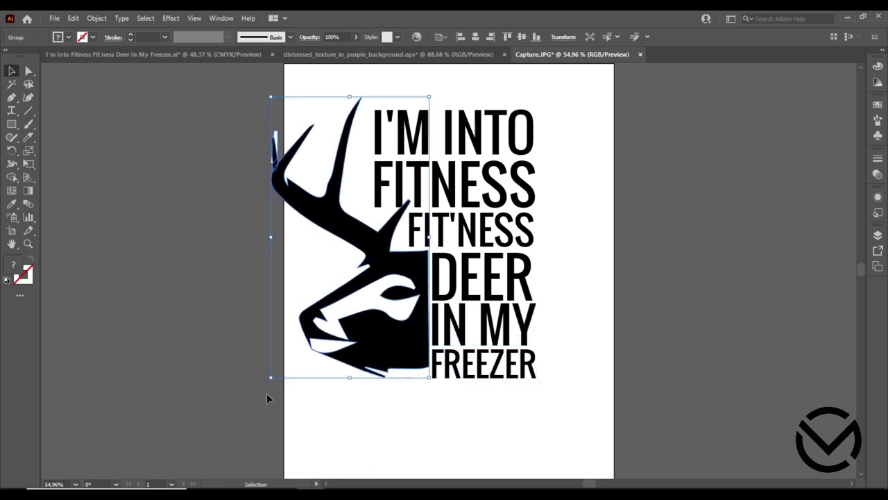
left_click_drag(268, 380, 263, 394)
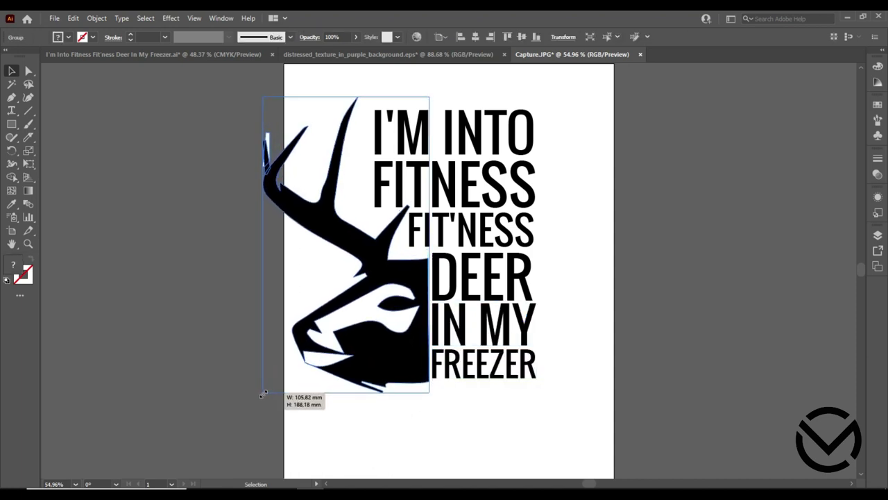
left_click(478, 434)
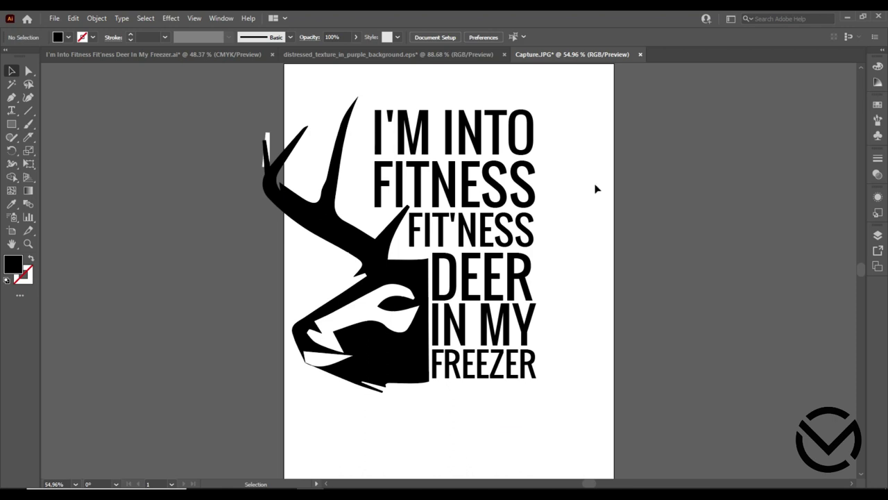
left_click(504, 161)
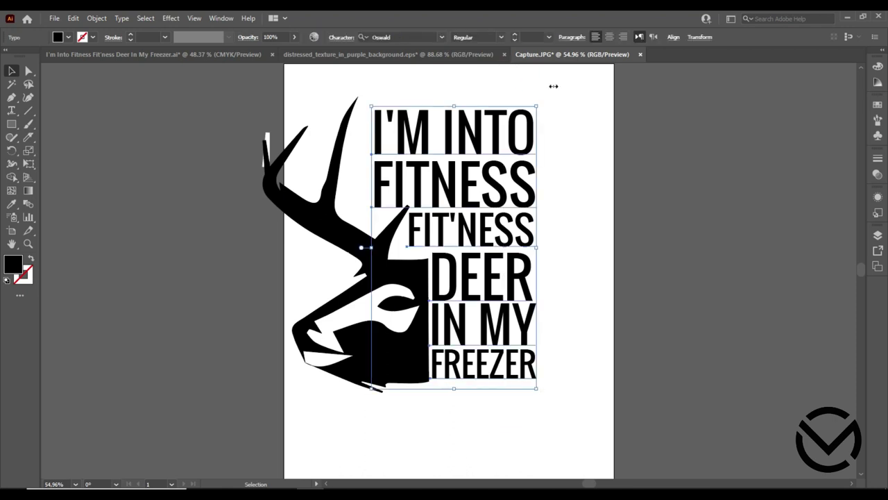
left_click(673, 37)
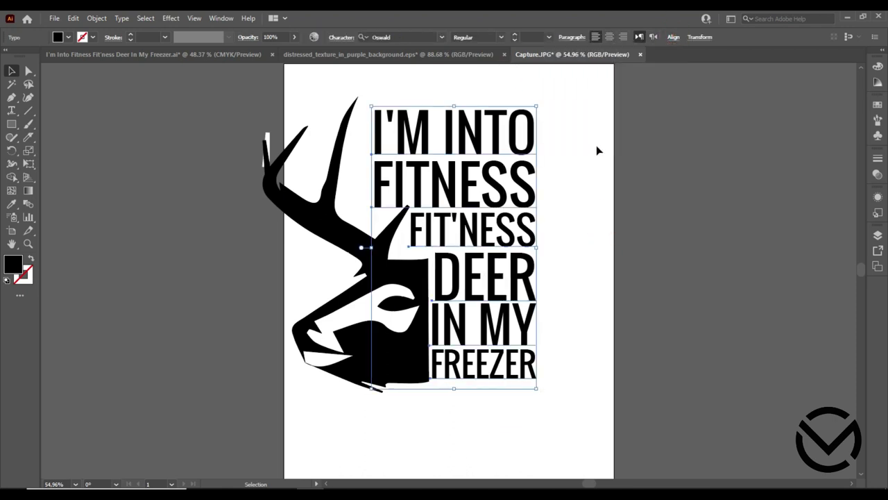
key("ctrl+shift+a")
Enlarge I'M INTO and FITNESS leftward to a matching left edge
left_click(371, 106)
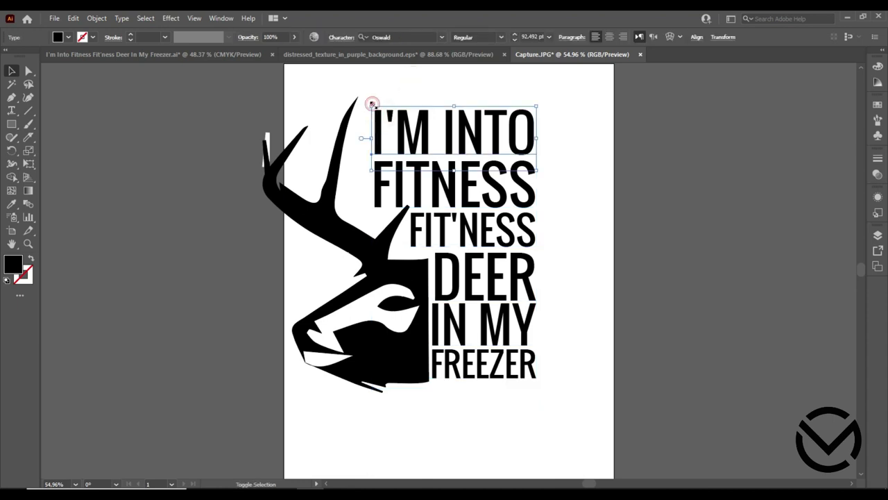
left_click_drag(372, 104, 359, 97)
left_click(376, 163)
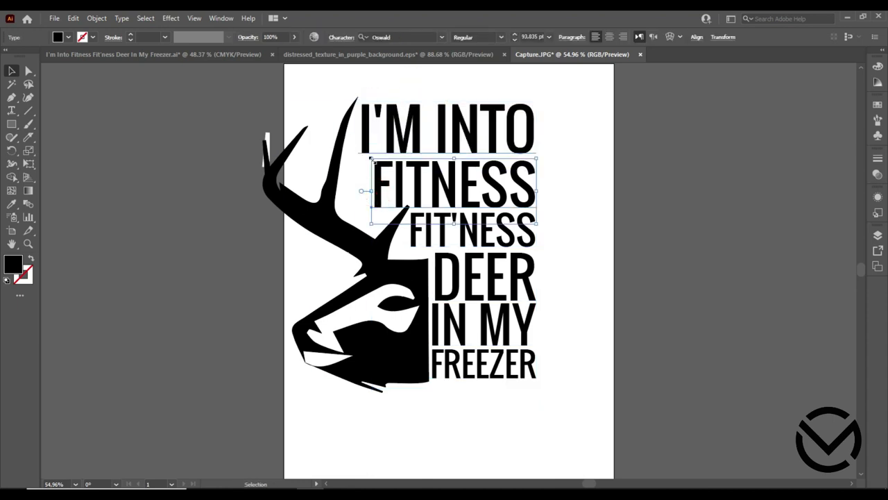
left_click_drag(372, 158, 359, 153)
left_click(569, 165)
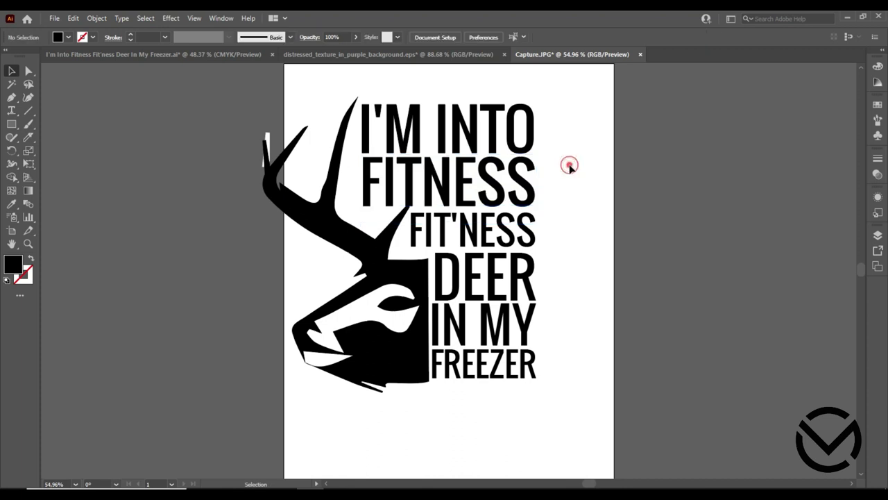
Scale the deer head artwork up a little more
left_click(375, 347)
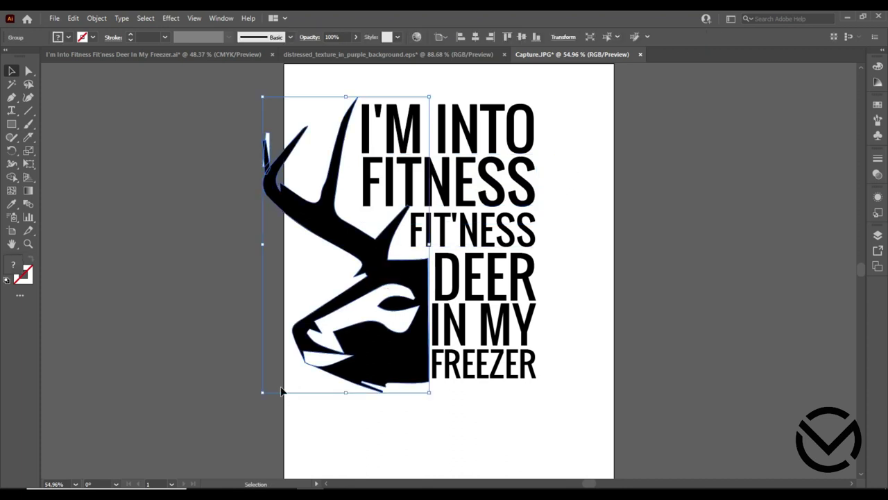
left_click_drag(262, 392, 254, 406)
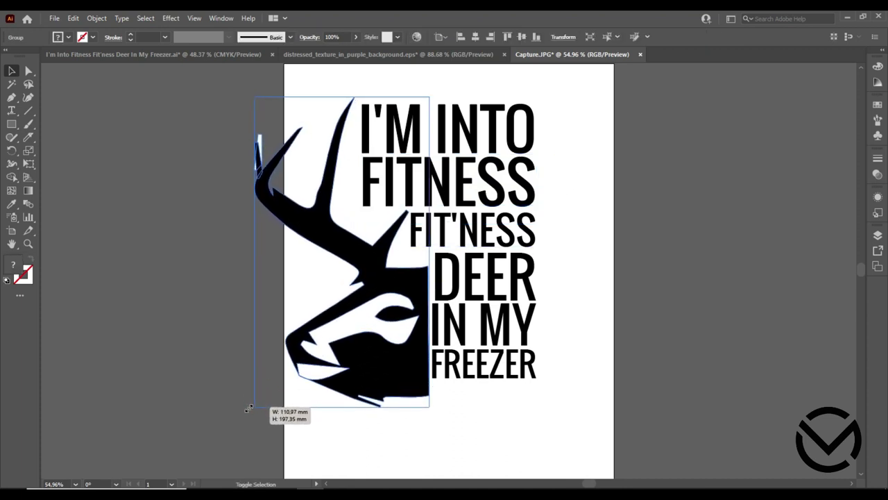
left_click(527, 447)
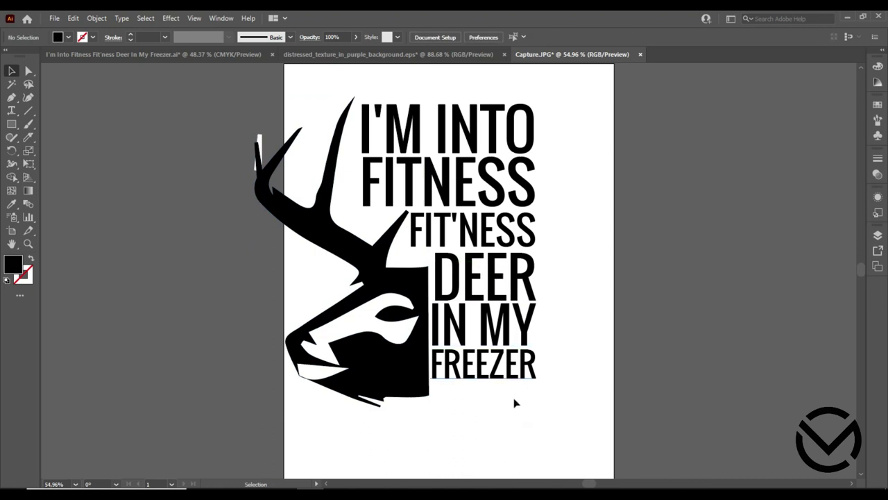
Close the gaps between DEER, IN MY and FREEZER
left_click_drag(525, 326, 527, 361)
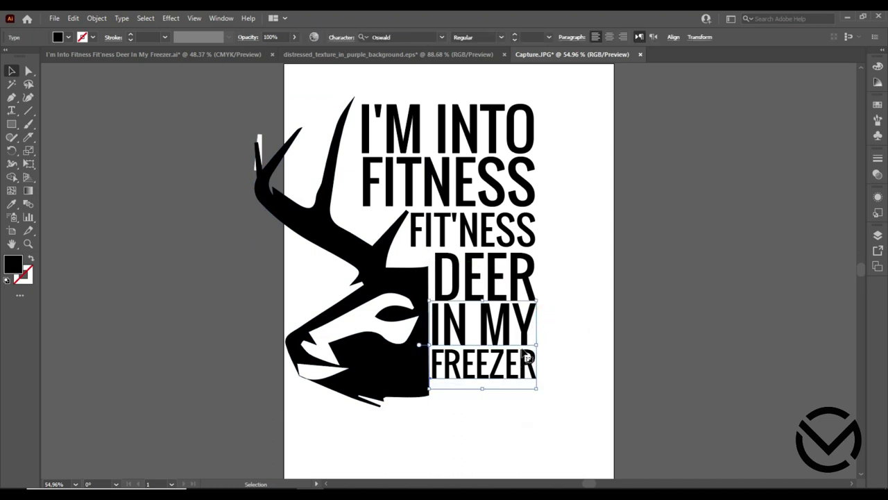
left_click_drag(497, 295, 497, 295)
left_click(433, 324)
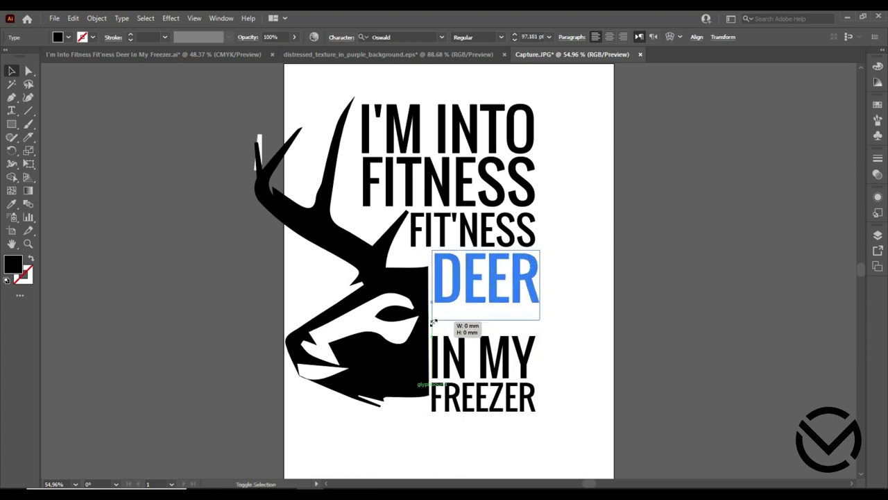
left_click_drag(433, 324, 561, 333)
left_click_drag(529, 362, 532, 331)
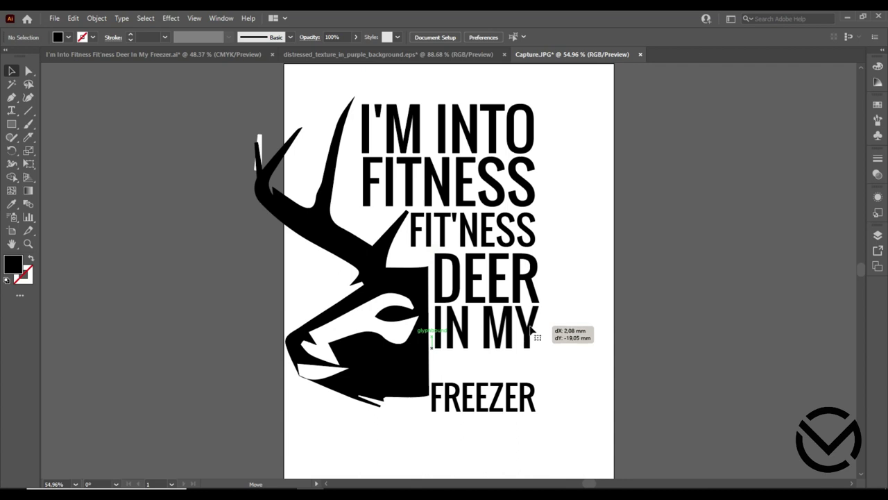
left_click_drag(527, 397, 531, 368)
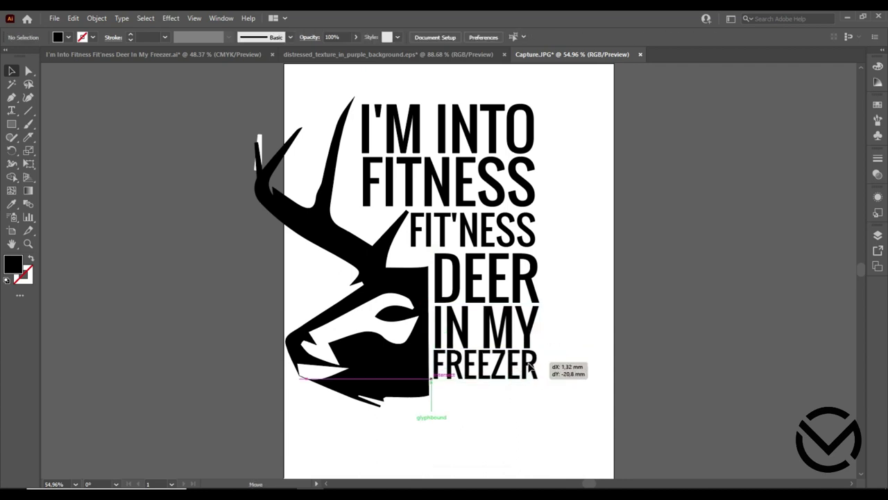
left_click_drag(529, 365, 530, 367)
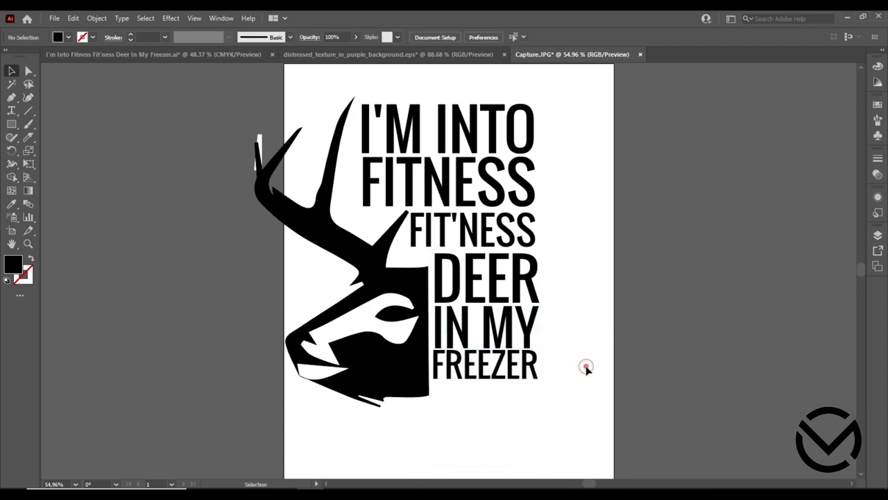
Nudge the DEER IN MY FREEZER block slightly lower
left_click(375, 381)
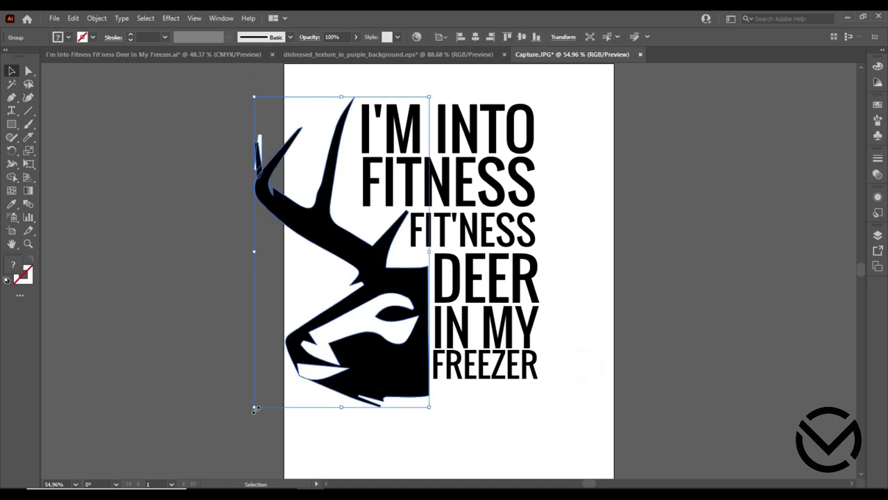
left_click(534, 405)
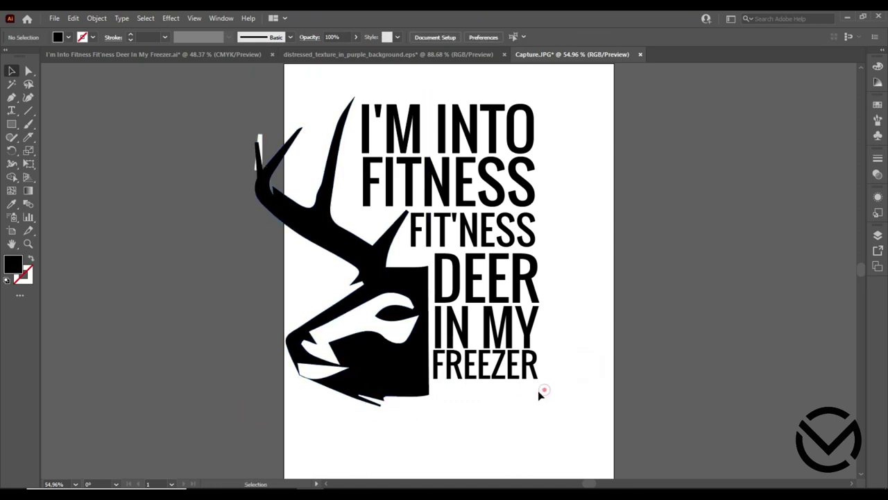
left_click(472, 286)
key("Down")
key("Down")
key("Down")
key("Down")
key("Down")
key("Down")
key("Down")
key("Down")
key("Down")
key("Down")
key("Down")
key("Down")
key("Down")
key("Down")
key("Down")
key("Down")
key("Down")
key("Down")
key("Down")
key("Down")
key("Down")
left_click(564, 265)
Move FIT'NESS down and stretch it wider toward the antler
left_click_drag(510, 242, 513, 257)
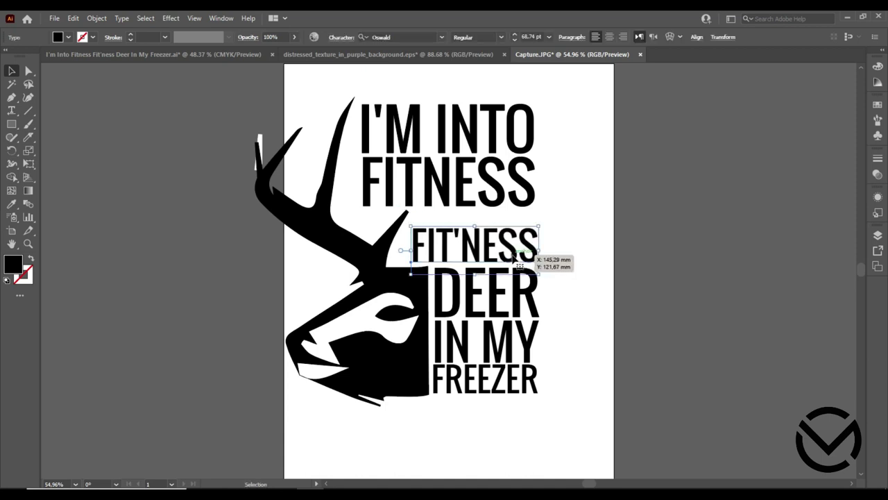
key("t")
left_click(414, 235)
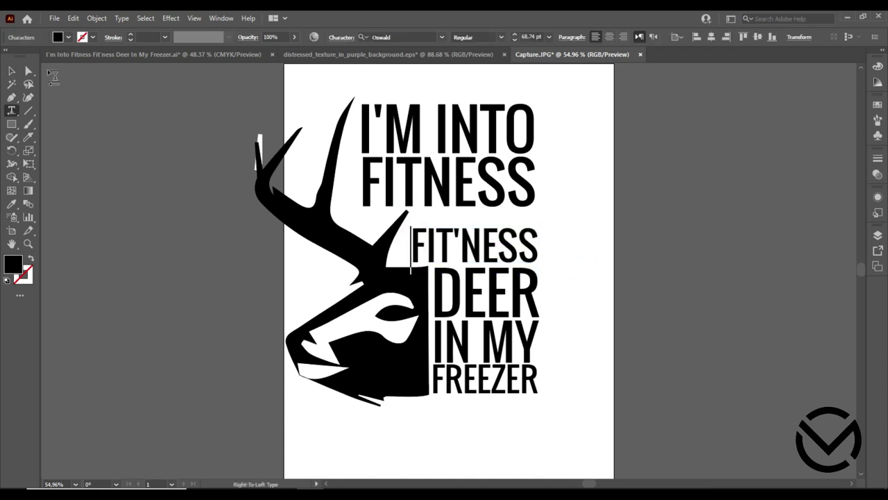
key("Escape")
left_click_drag(411, 225, 404, 217)
left_click(562, 178)
Shift FITNESS slightly right and down, and lower I'M INTO a little
left_click_drag(532, 198, 539, 206)
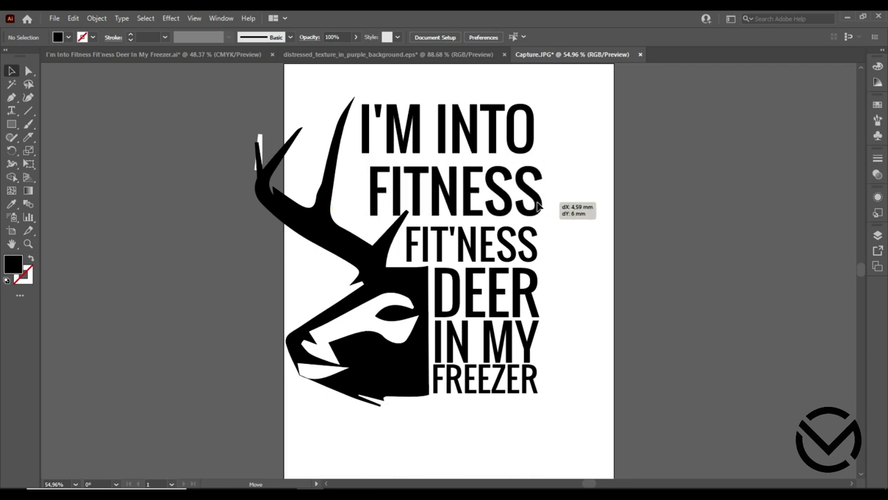
left_click_drag(537, 205, 536, 205)
left_click(568, 155)
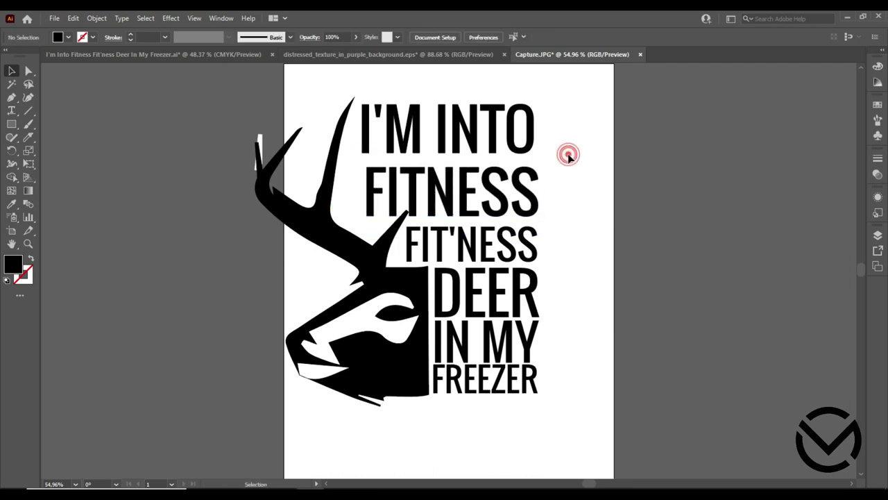
left_click_drag(533, 139, 534, 146)
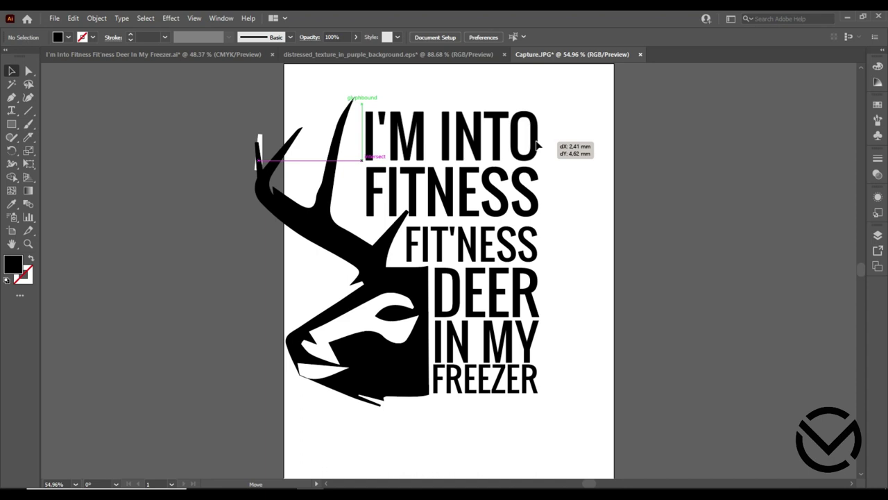
Right-align all the slogan text lines along their right edges
left_click(574, 136)
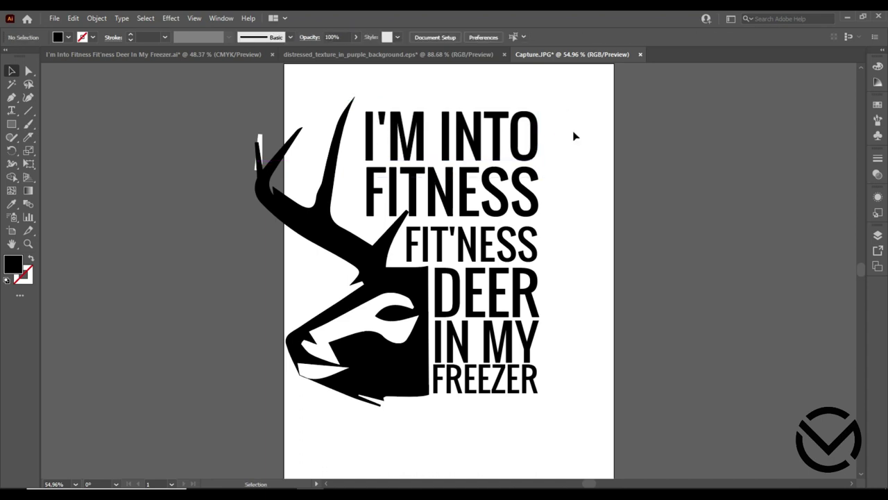
left_click_drag(574, 94, 512, 418)
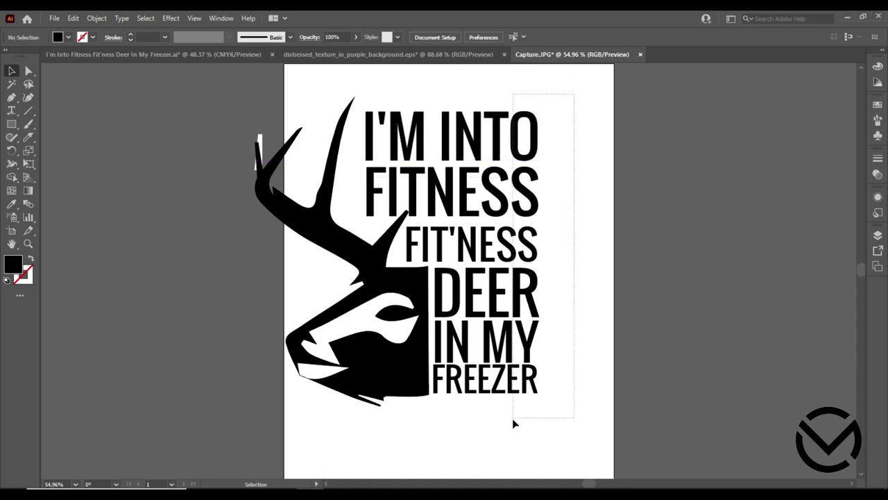
left_click(673, 37)
left_click(595, 69)
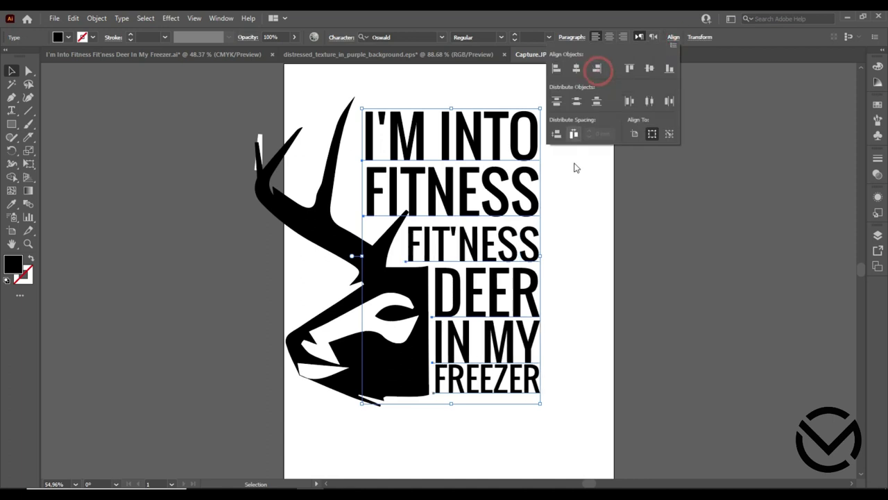
left_click(590, 292)
Delete the stray white fragment near the deer's antler tip
left_click_drag(544, 423, 295, 89)
left_click(199, 174)
double_click(258, 141)
left_click(261, 142)
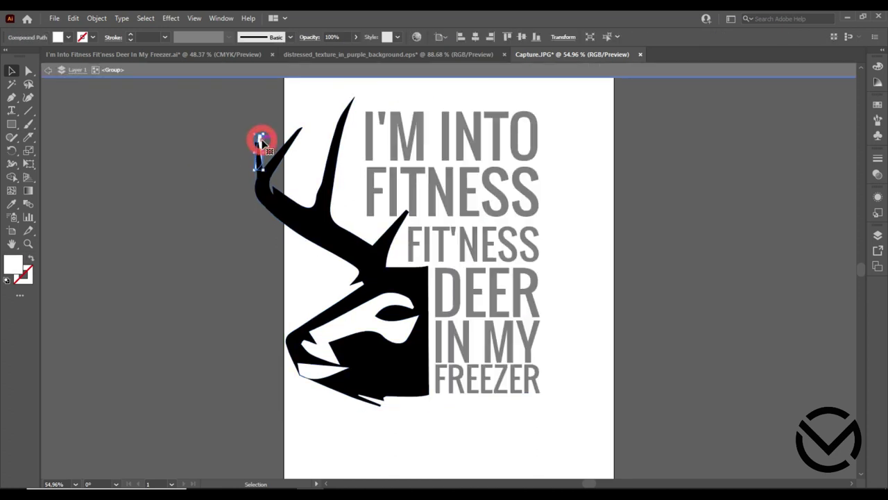
key("Delete")
double_click(206, 152)
Shift the whole deer-and-slogan design right and down
left_click_drag(241, 93, 546, 401)
left_click_drag(410, 380, 454, 389)
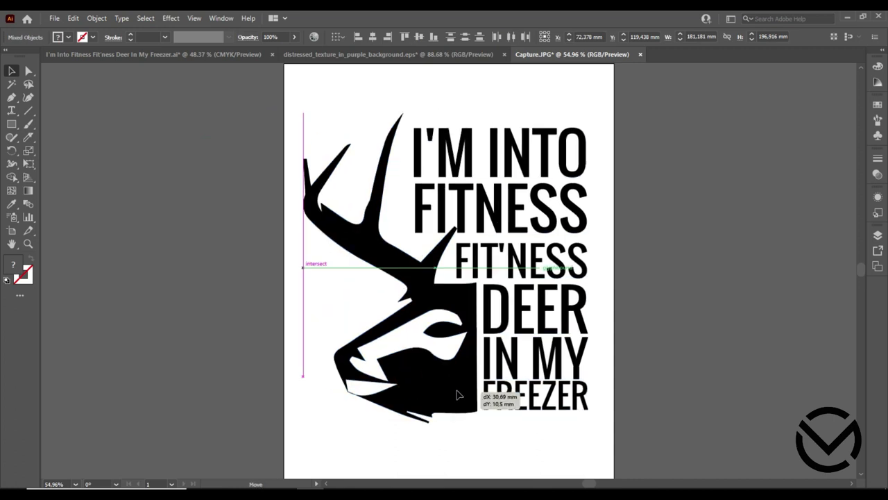
left_click(238, 323)
left_click(426, 366)
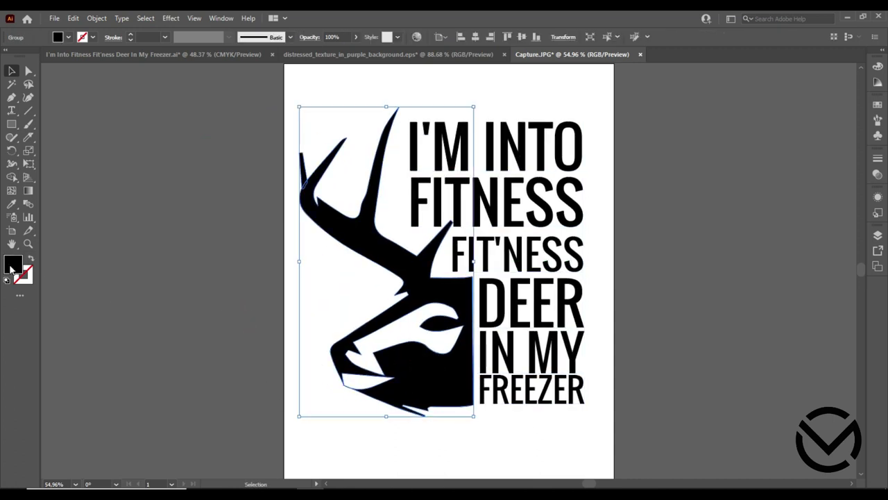
Try an orange-shifted fill colour for the deer in the Color Picker
double_click(11, 265)
left_click_drag(573, 313, 575, 316)
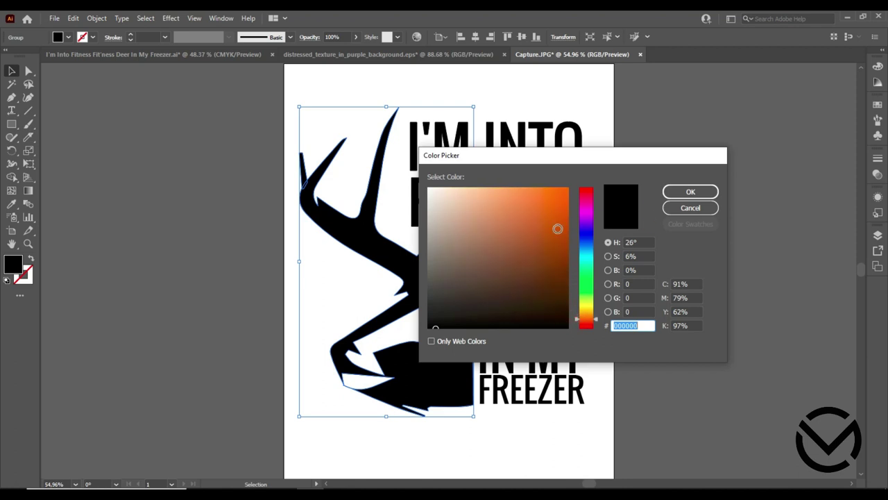
left_click(557, 228)
left_click(690, 192)
left_click(222, 236)
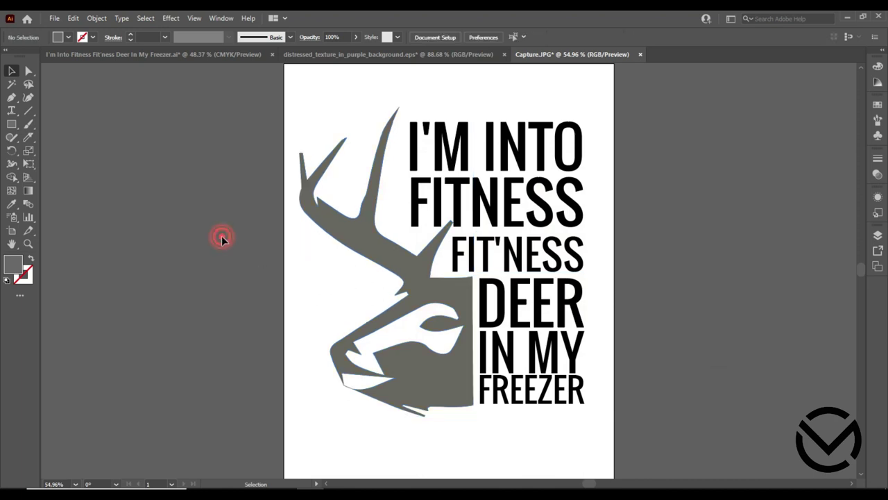
left_click(414, 378)
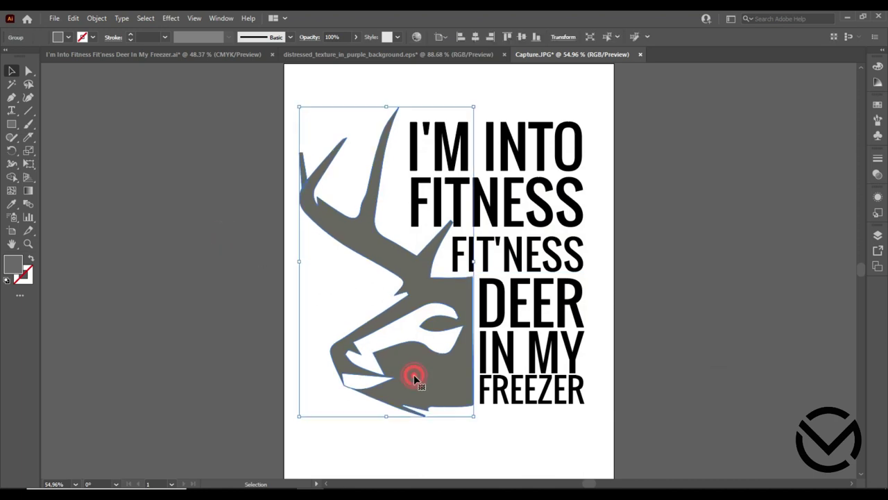
Refine the deer's fill to a brighter, yellower orange
double_click(14, 265)
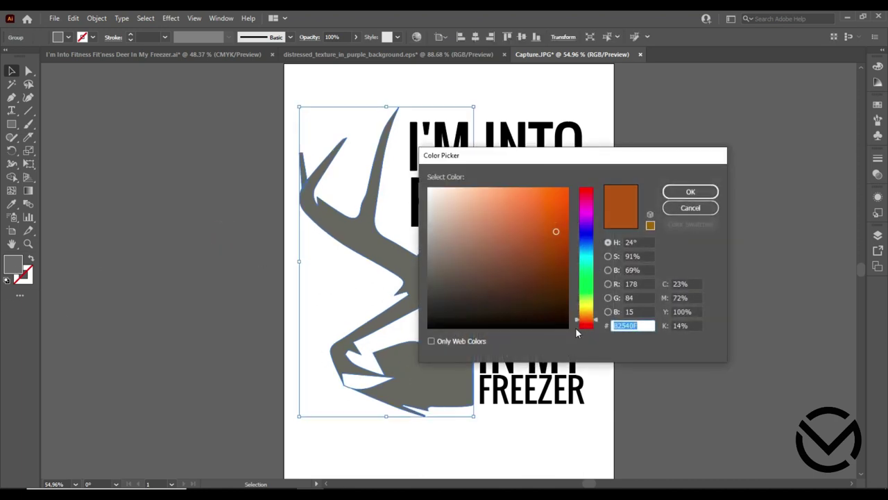
left_click(548, 213)
left_click(549, 195)
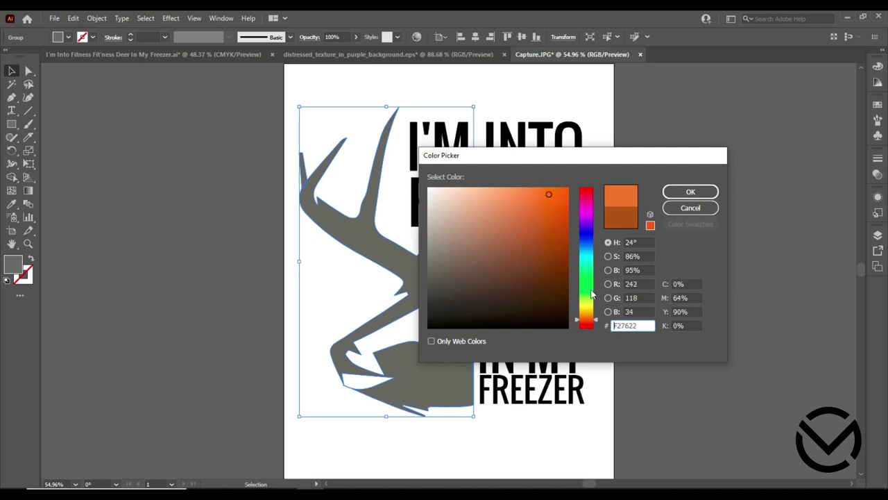
left_click_drag(577, 323, 577, 314)
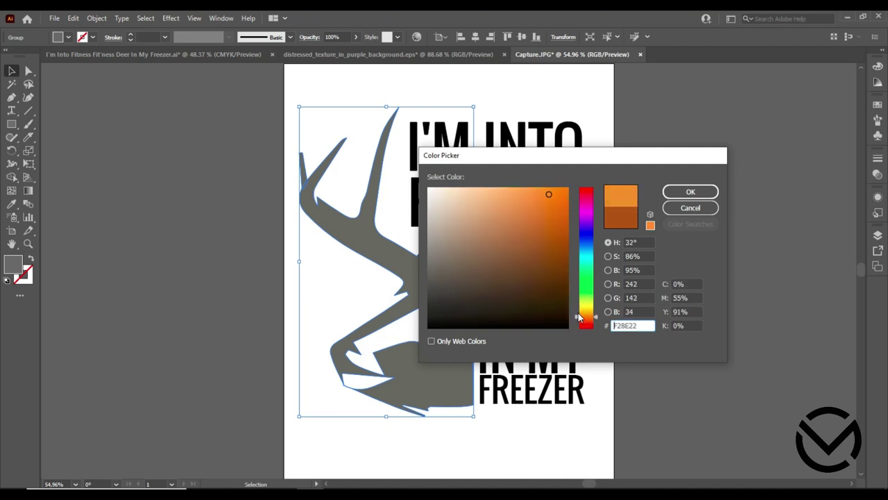
left_click(690, 191)
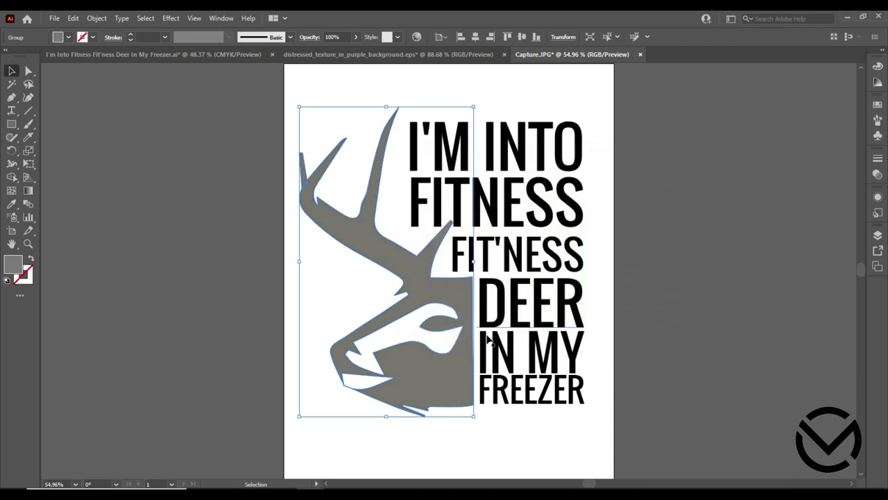
left_click(478, 434)
left_click(454, 389)
Reselect the deer head group and adjust its fill colour again
double_click(446, 379)
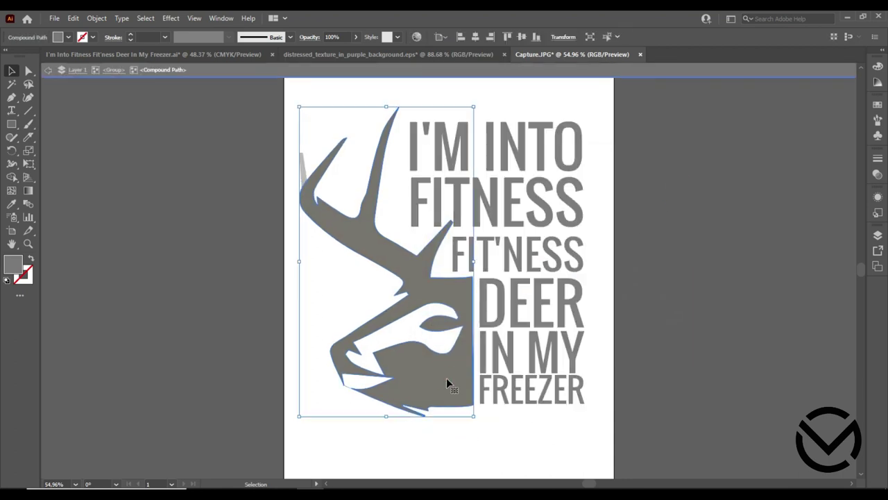
double_click(231, 204)
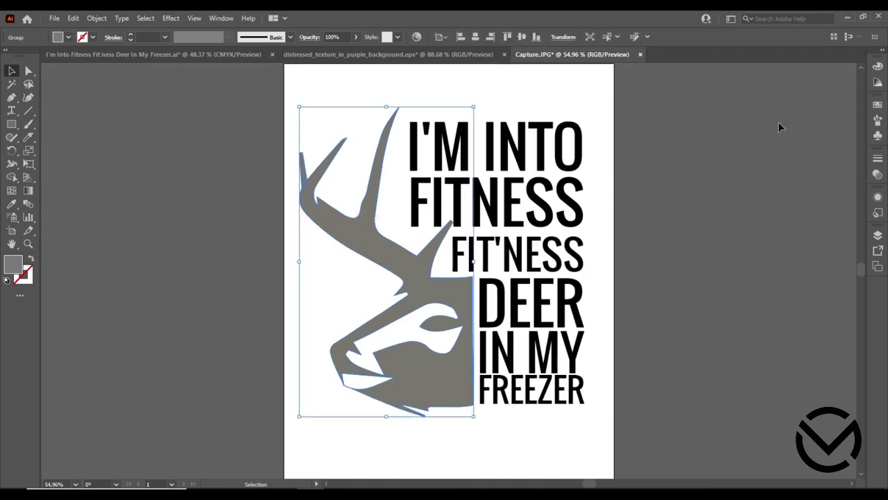
left_click(877, 104)
left_click(640, 290)
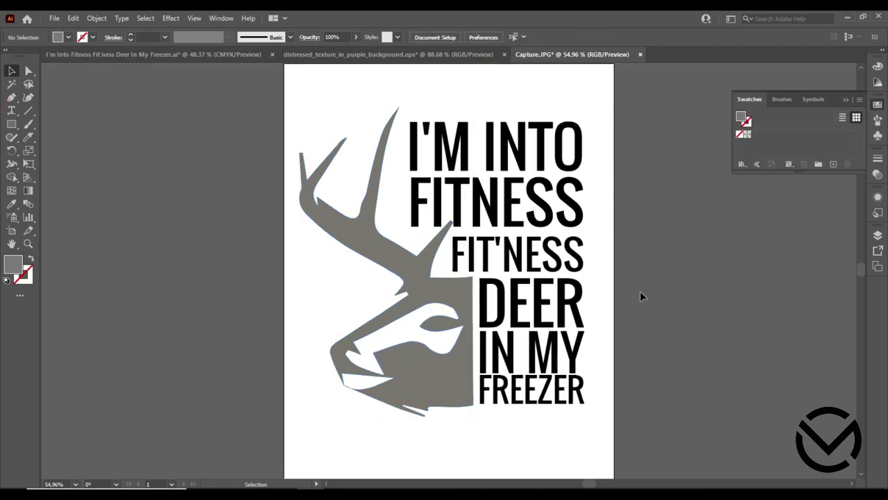
left_click(439, 379)
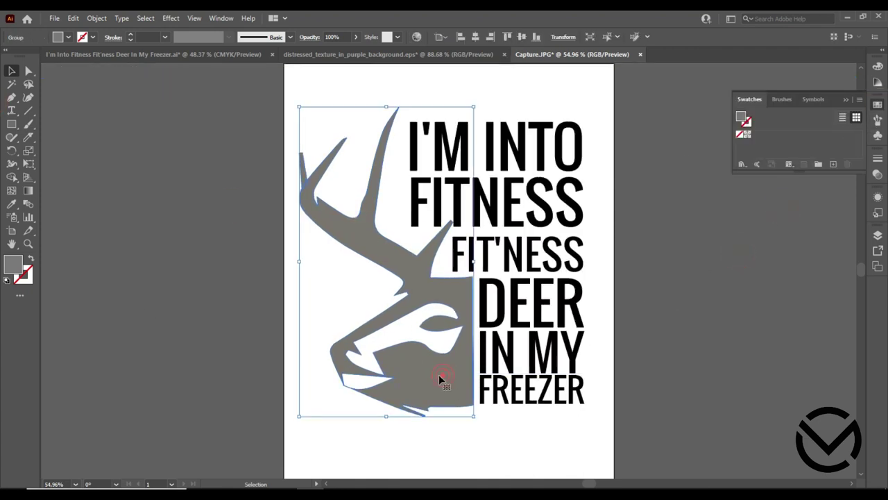
double_click(11, 266)
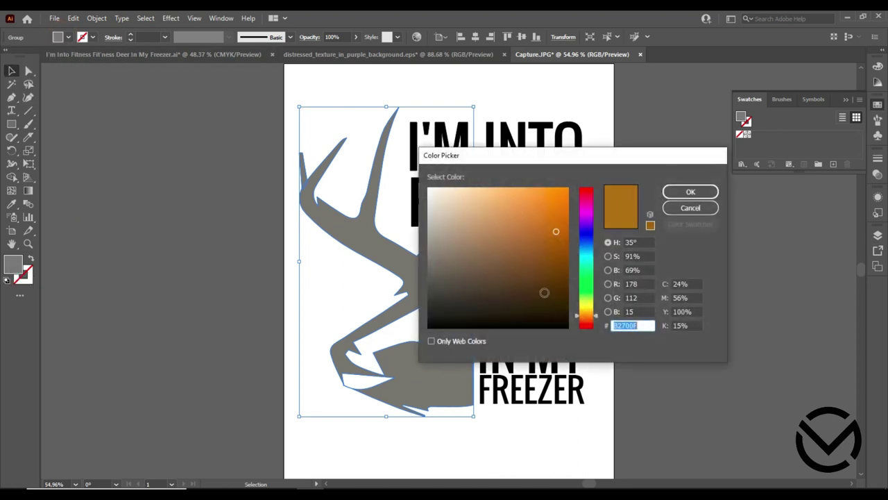
left_click(650, 227)
left_click(690, 192)
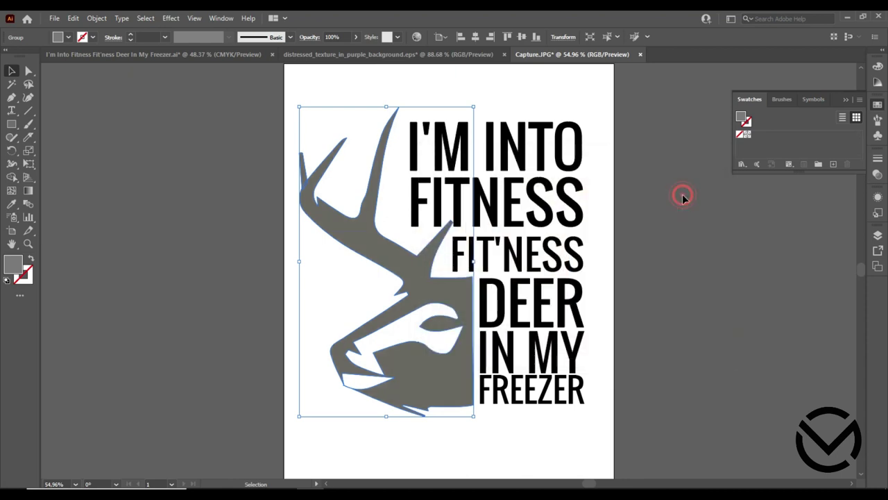
Darken the deer head's fill to a near-black dark brown
double_click(10, 265)
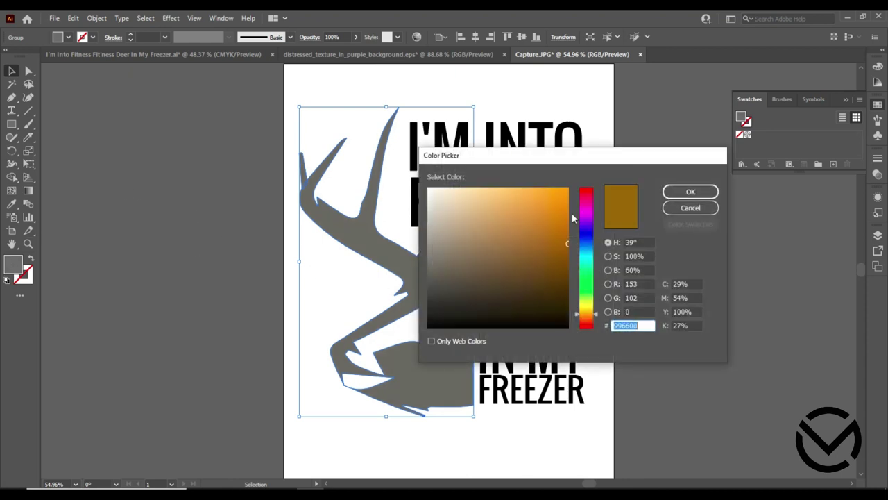
left_click_drag(582, 315, 581, 239)
left_click_drag(549, 204, 556, 203)
left_click(689, 193)
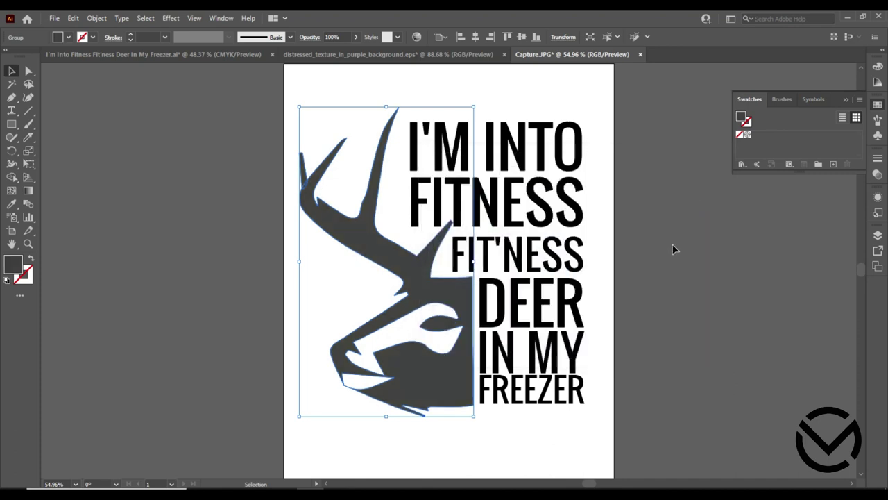
left_click(672, 247)
left_click(465, 372)
left_click(417, 37)
Recolor the deer toward orange by dragging the Recolor Artwork wheel
mouse_move(449, 267)
left_mouse_down()
mouse_move(470, 242)
mouse_move(485, 266)
left_mouse_up()
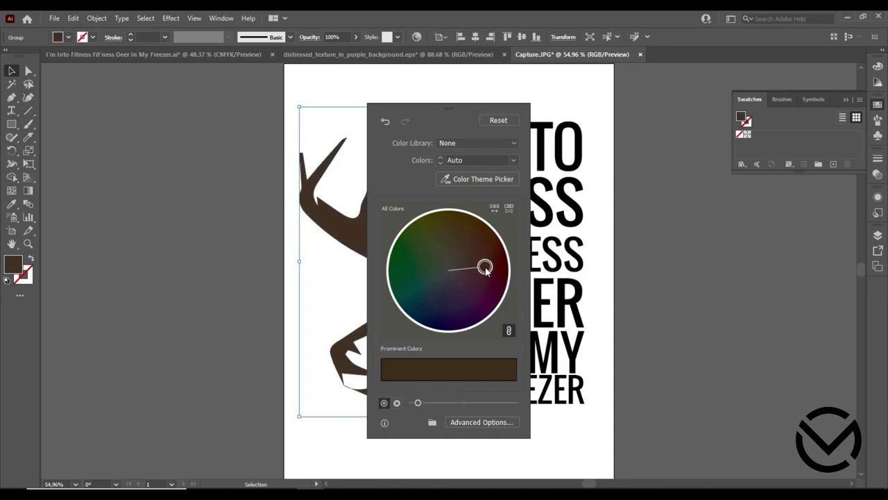
left_click(466, 376)
left_click_drag(418, 402, 516, 402)
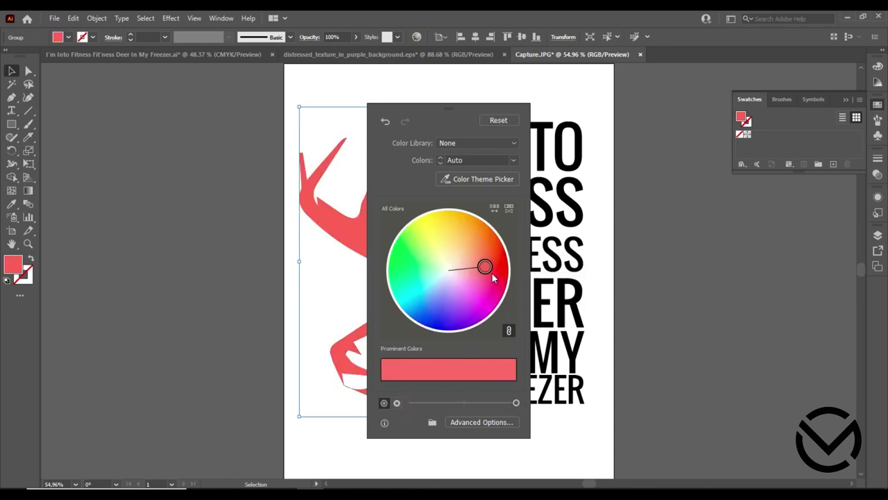
left_click_drag(485, 267, 492, 249)
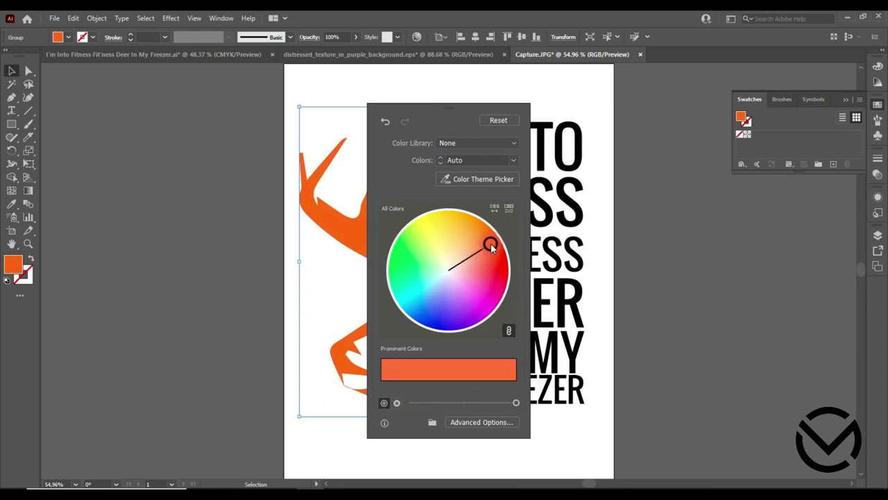
left_click(620, 294)
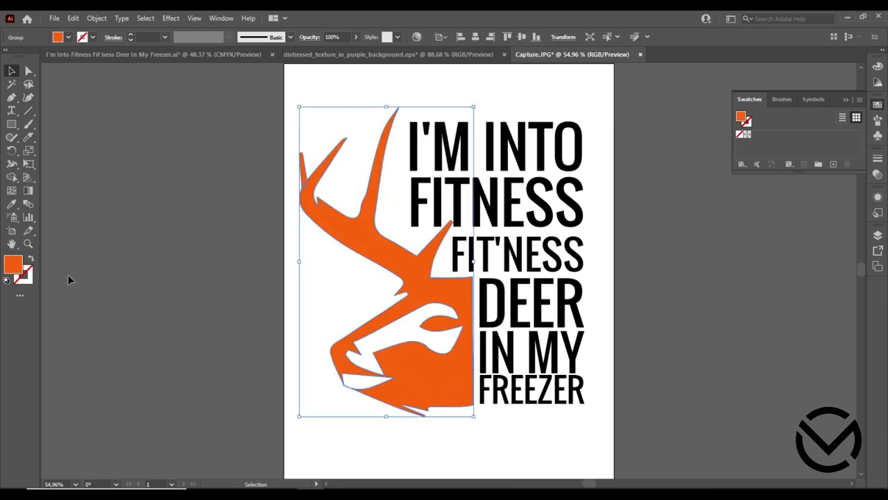
Deepen the deer's fill to red in the Color Picker
double_click(12, 266)
left_click_drag(556, 240, 562, 217)
left_click(691, 192)
left_click(670, 251)
Shift the deer's fill hue to burnt orange (hue 32°, C16B0E)
left_click(449, 378)
double_click(13, 265)
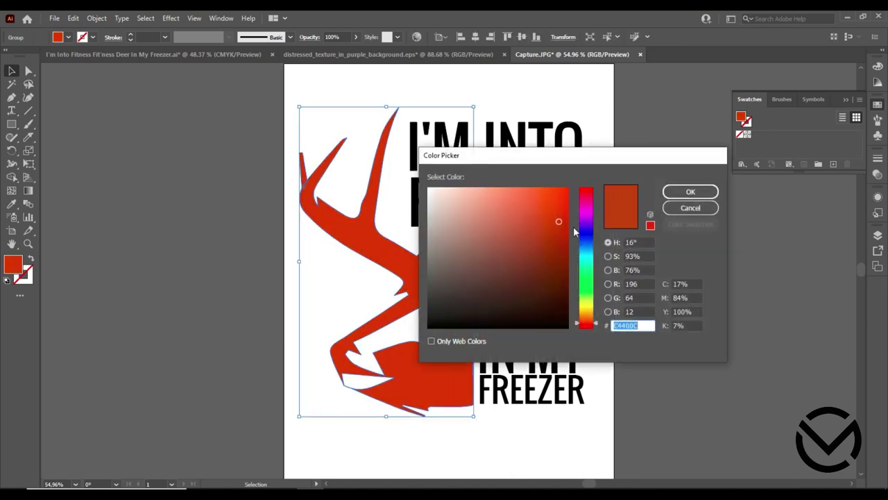
left_click_drag(575, 326, 577, 318)
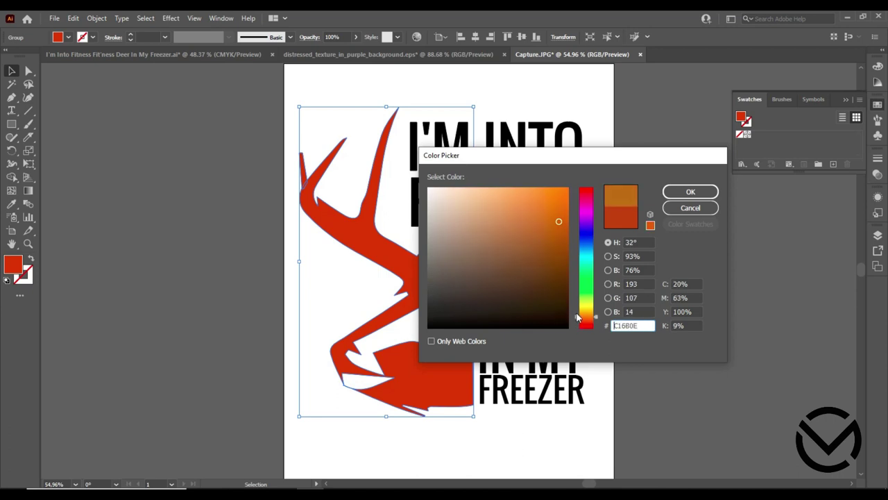
left_click(689, 192)
left_click(181, 241)
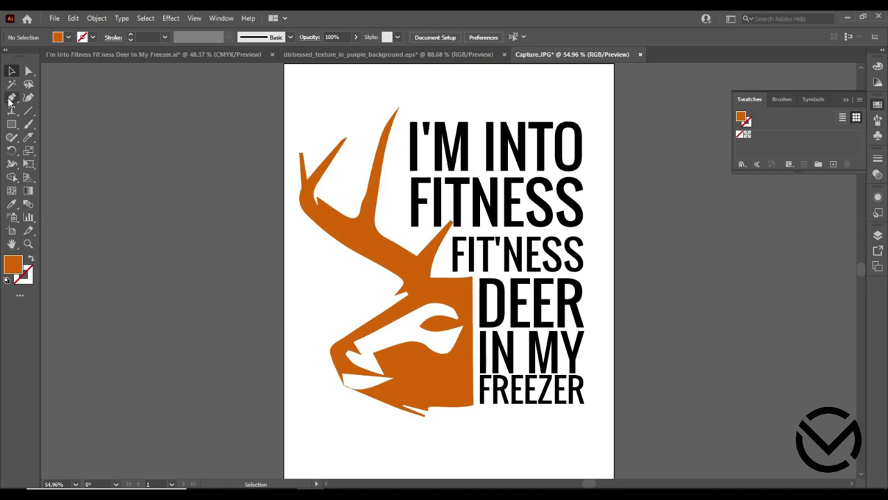
Eyedrop the deer's burnt orange onto the FREEZER, DEER and FITNESS lines
left_click(543, 399)
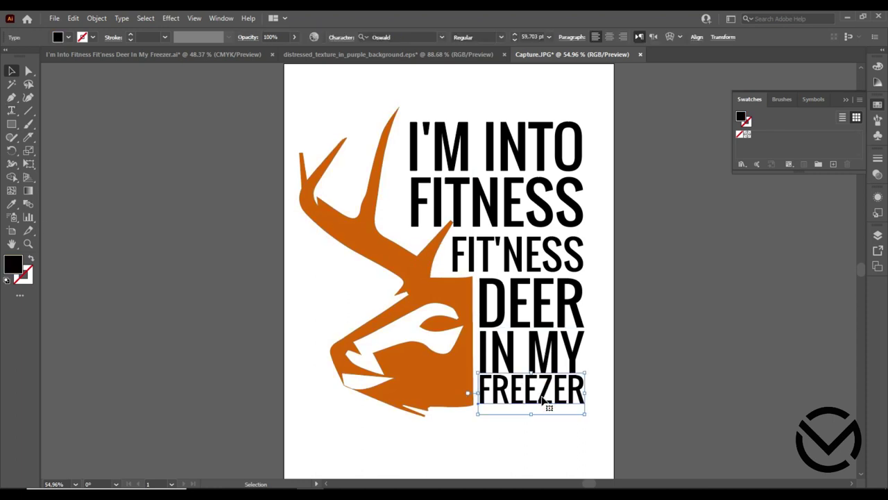
left_click(542, 300, "shift")
left_click(549, 208, "shift")
left_click(11, 203)
left_click(361, 256)
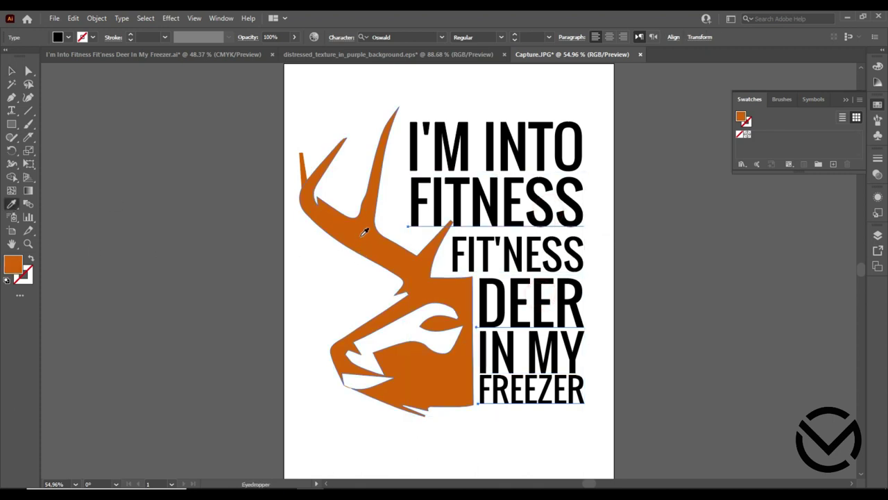
left_click(11, 71)
left_click(104, 97)
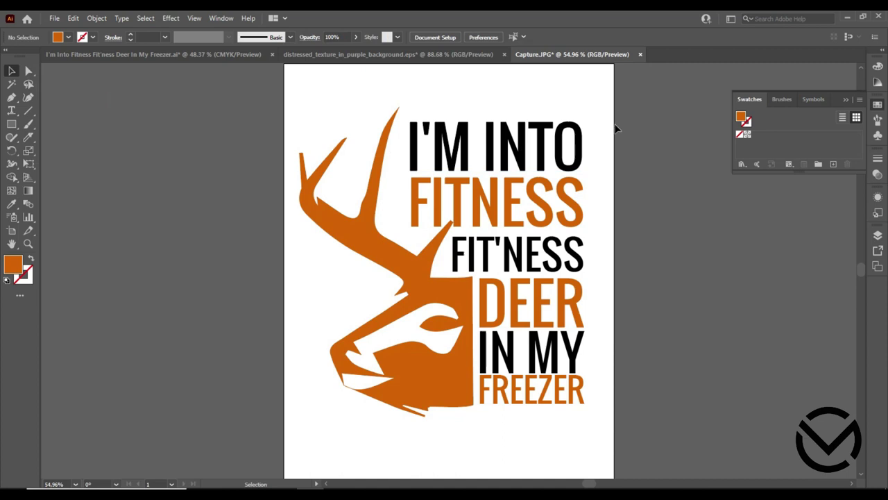
left_click_drag(613, 101, 321, 420)
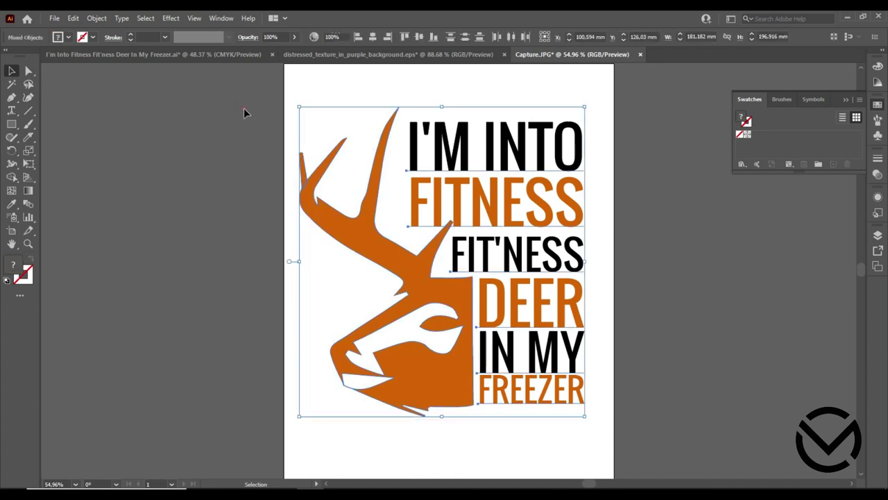
Bring the grunge texture from distressed_texture over the design, scaled to cover it
left_click(350, 54)
left_click_drag(343, 208, 368, 177)
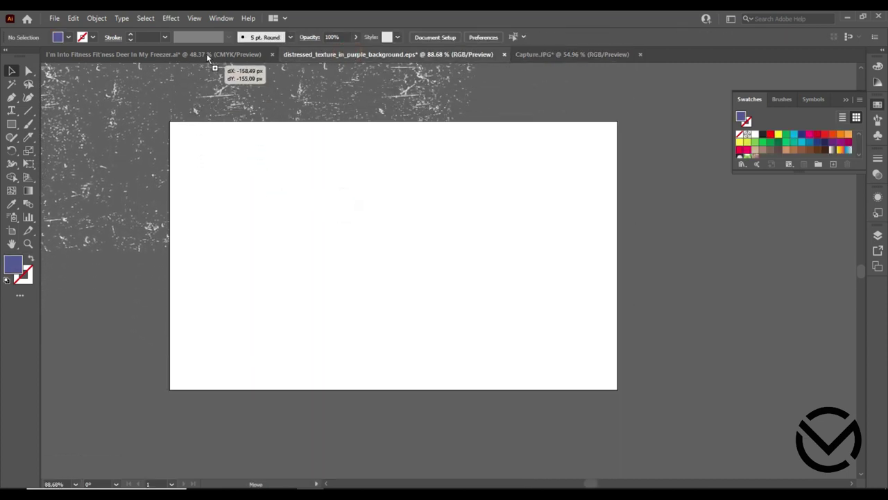
left_click_drag(561, 54, 401, 179)
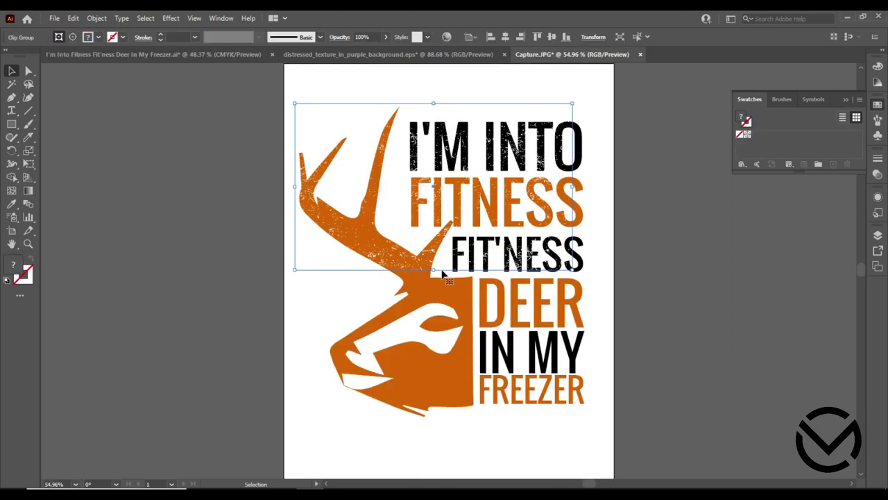
left_click_drag(434, 270, 433, 429)
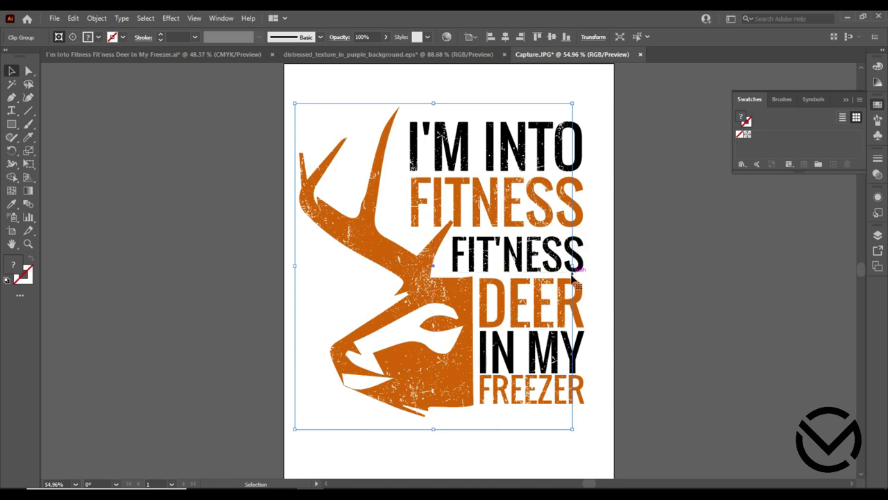
left_click_drag(573, 264, 593, 277)
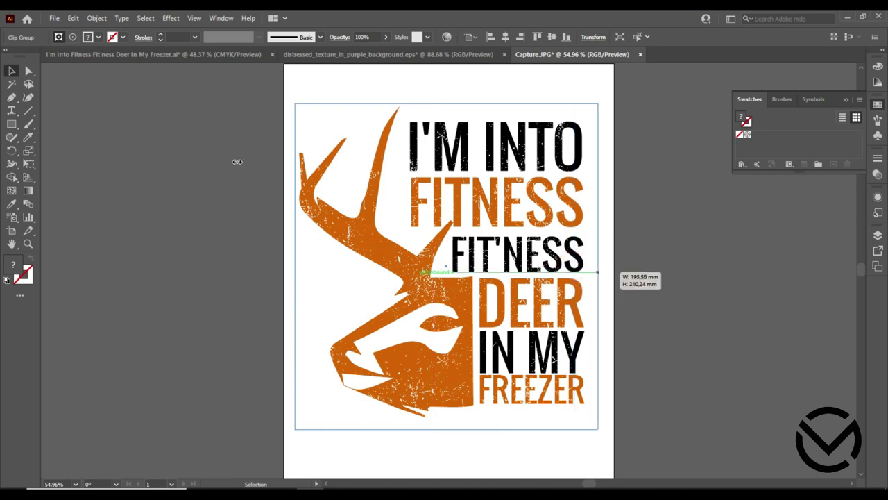
Apply the texture as an inverted opacity mask over the deer and text
left_click_drag(250, 85, 626, 434)
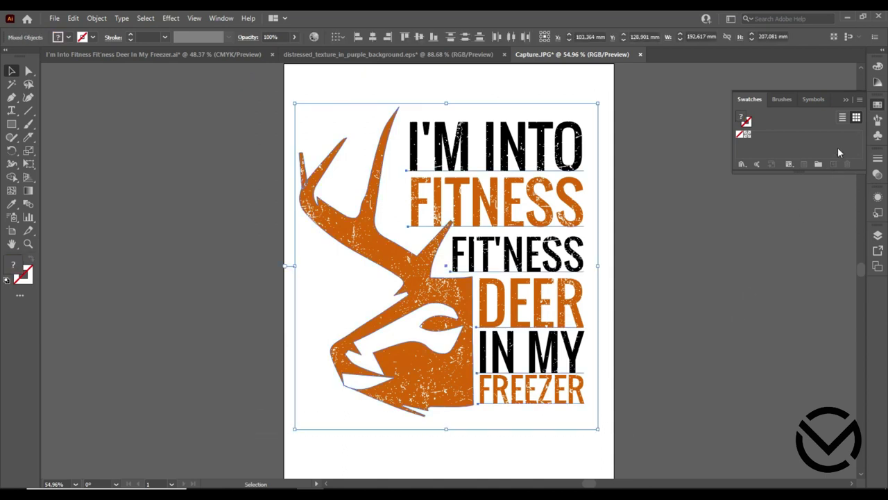
left_click(877, 174)
left_click(833, 193)
left_click(822, 212)
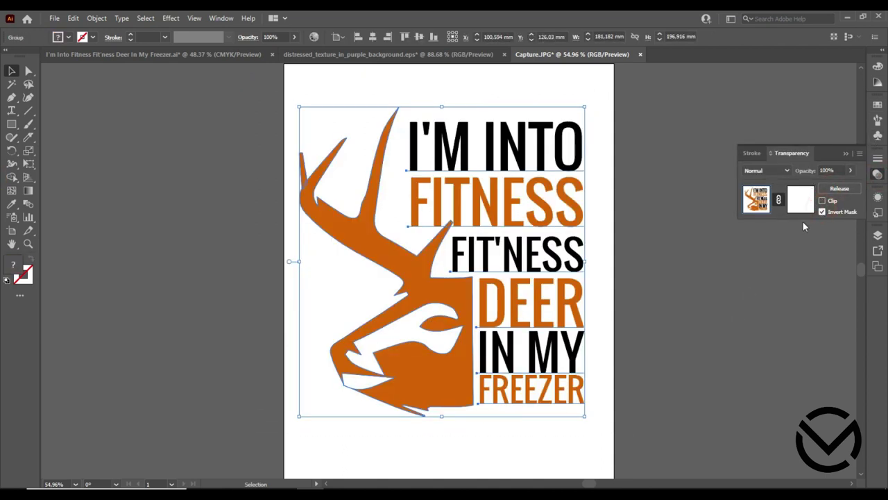
left_click(741, 229)
scroll(689, 293, "up", 1)
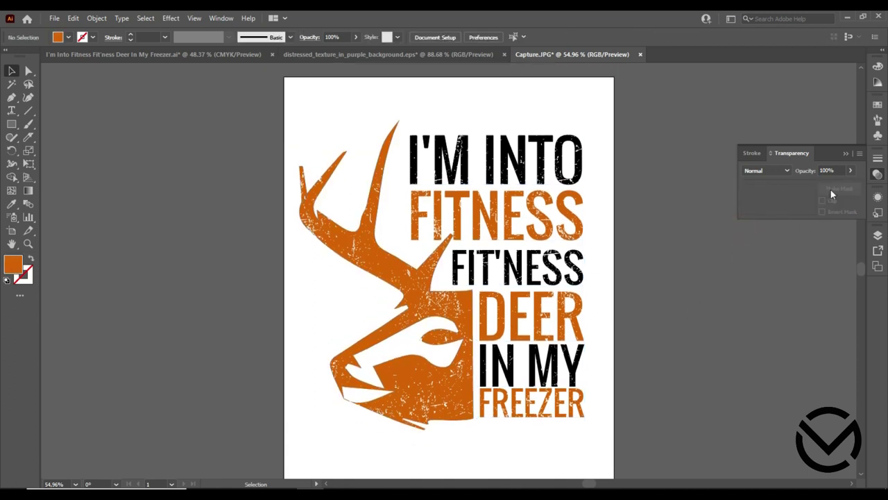
left_click(846, 154)
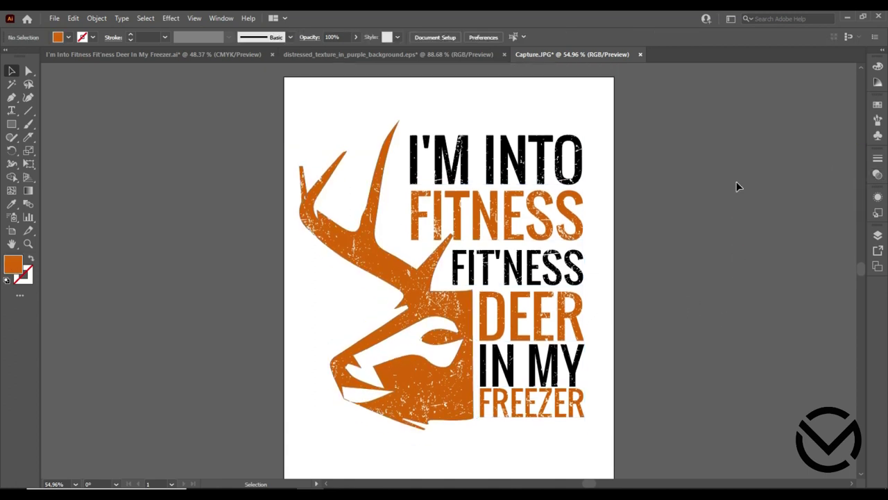